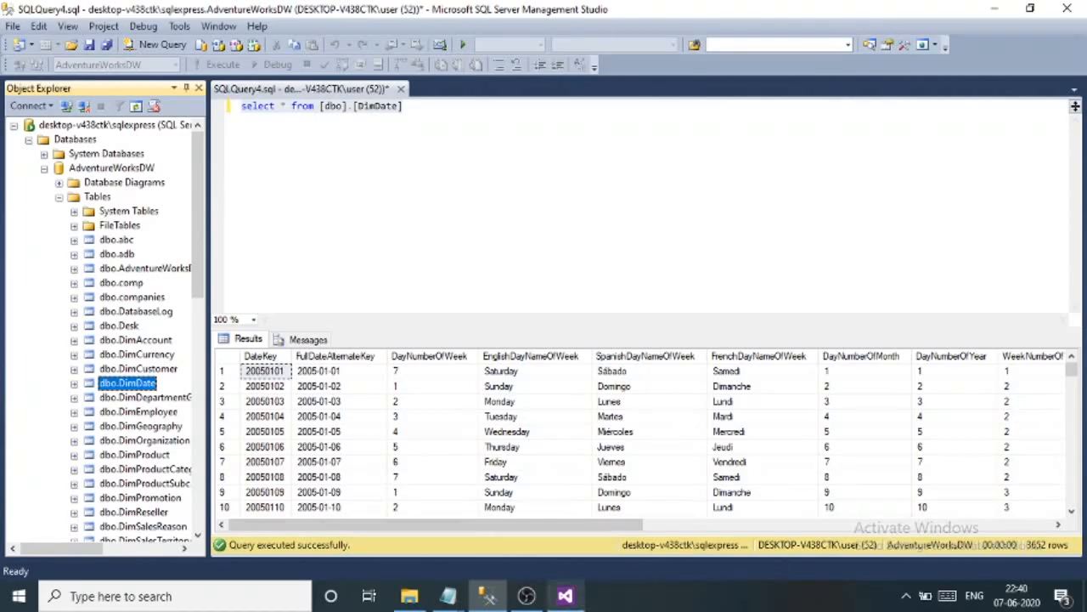
Step: In Visual Studio, replace the Export in flatfile task in the package's control flow with a new Data Flow Task
click(566, 596)
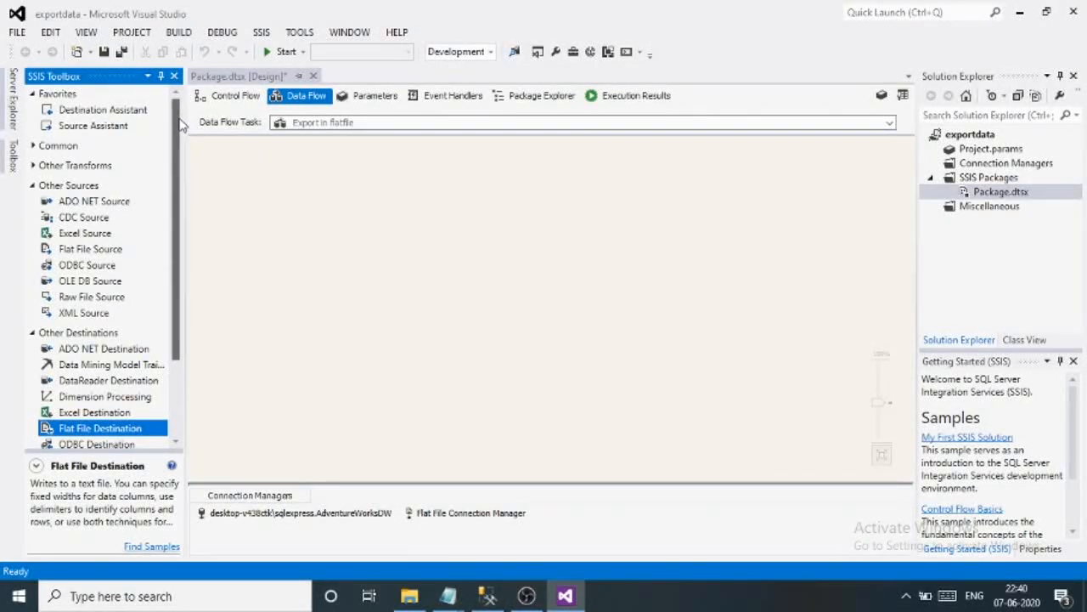
click(231, 97)
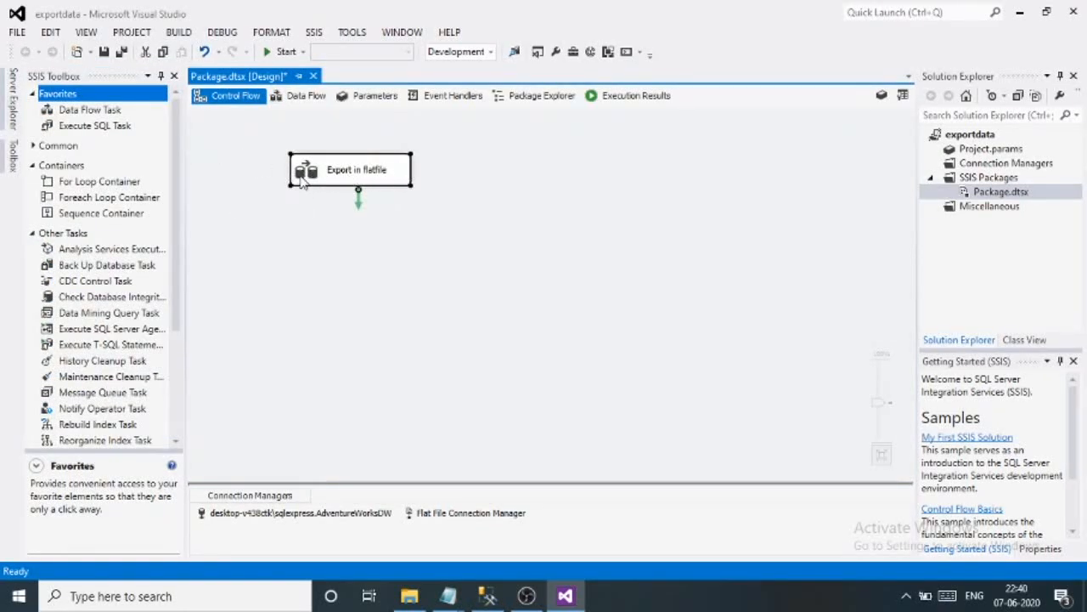
key(Delete)
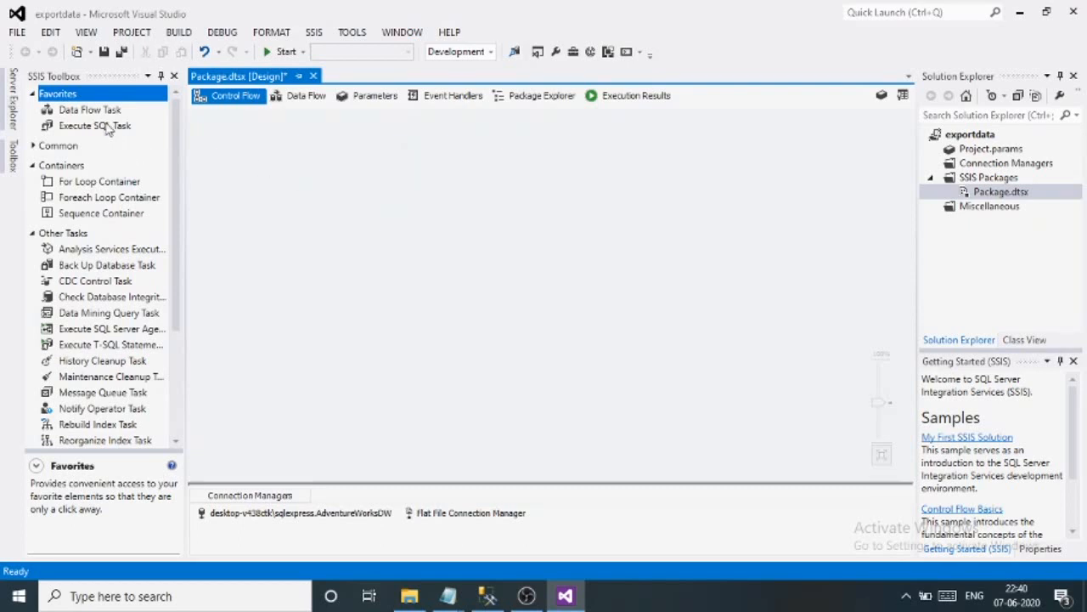
drag(91, 114, 308, 151)
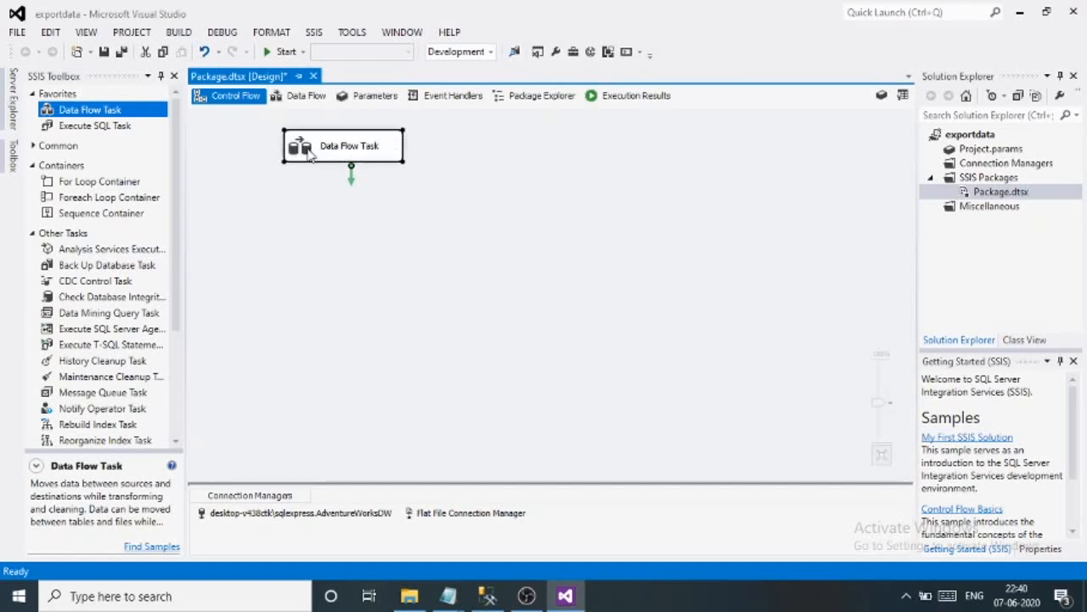
Step: Open the new Data Flow Task and add an OLE DB Source near the top of its data flow
double_click(309, 152)
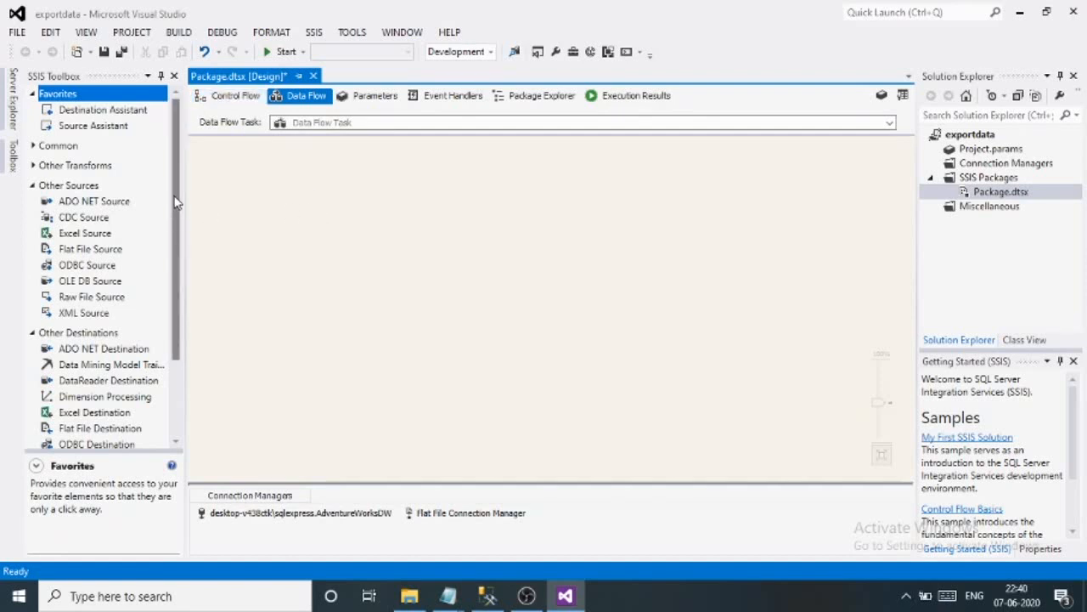
drag(176, 214, 185, 282)
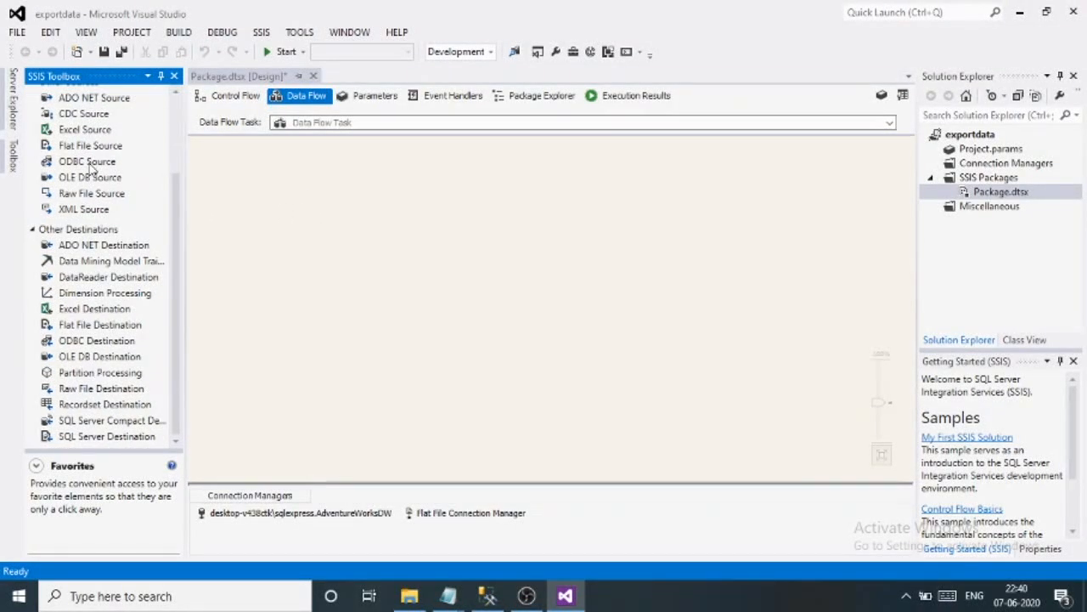
click(85, 177)
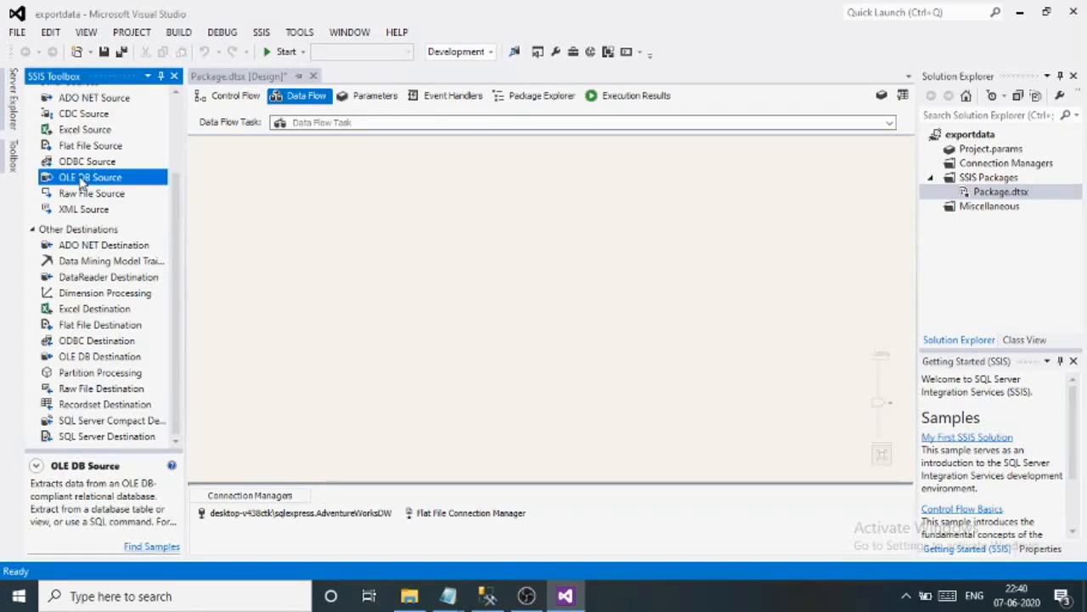
drag(331, 357, 329, 192)
drag(373, 218, 316, 156)
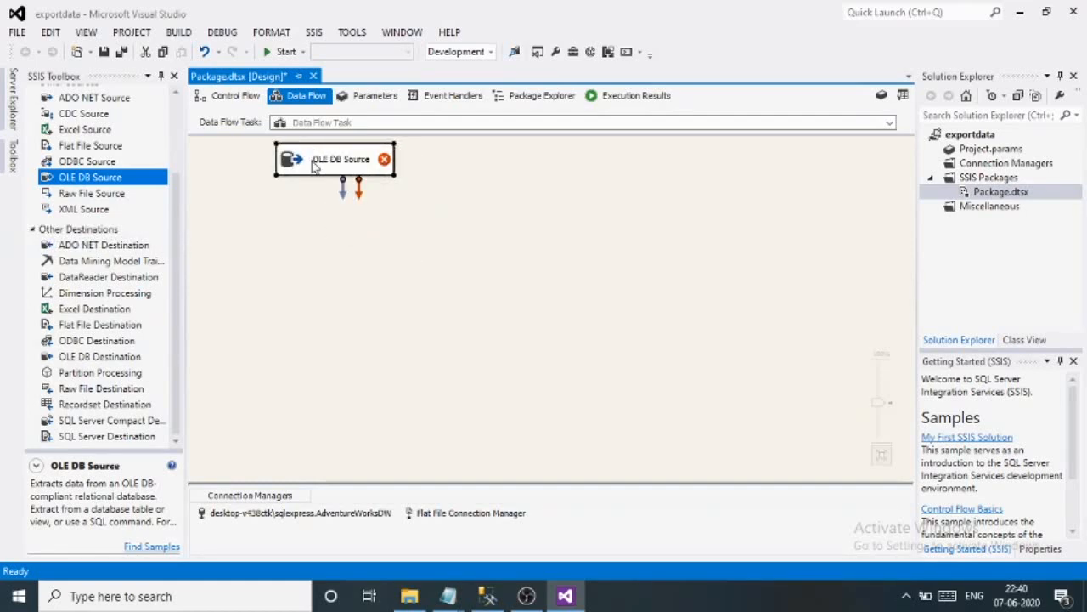
Step: Open the OLE DB Source's connection configuration and delete the existing AdventureWorksDW data connection
double_click(316, 155)
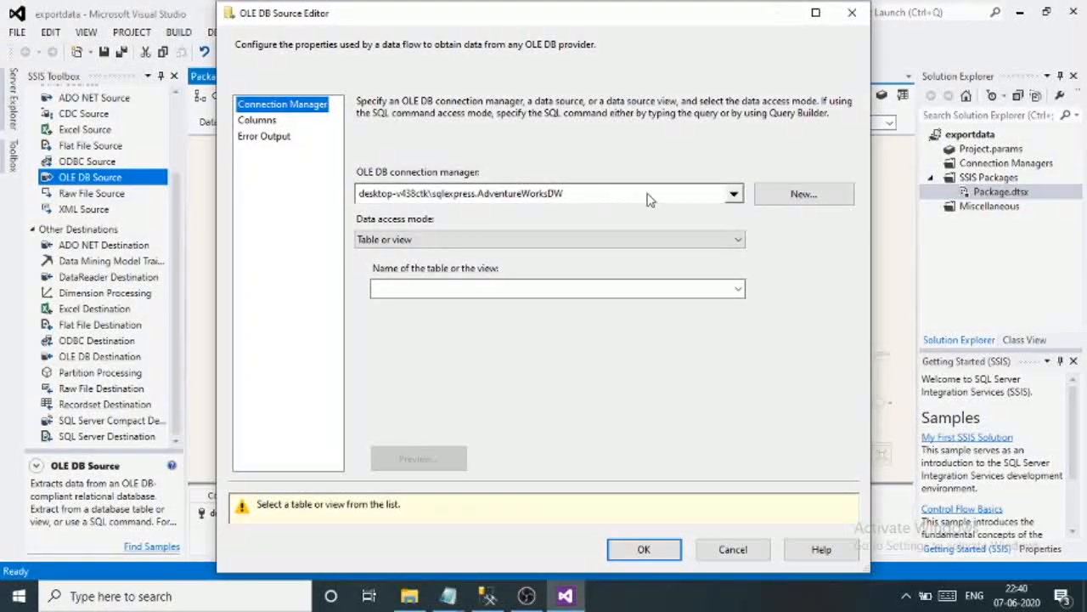
click(814, 200)
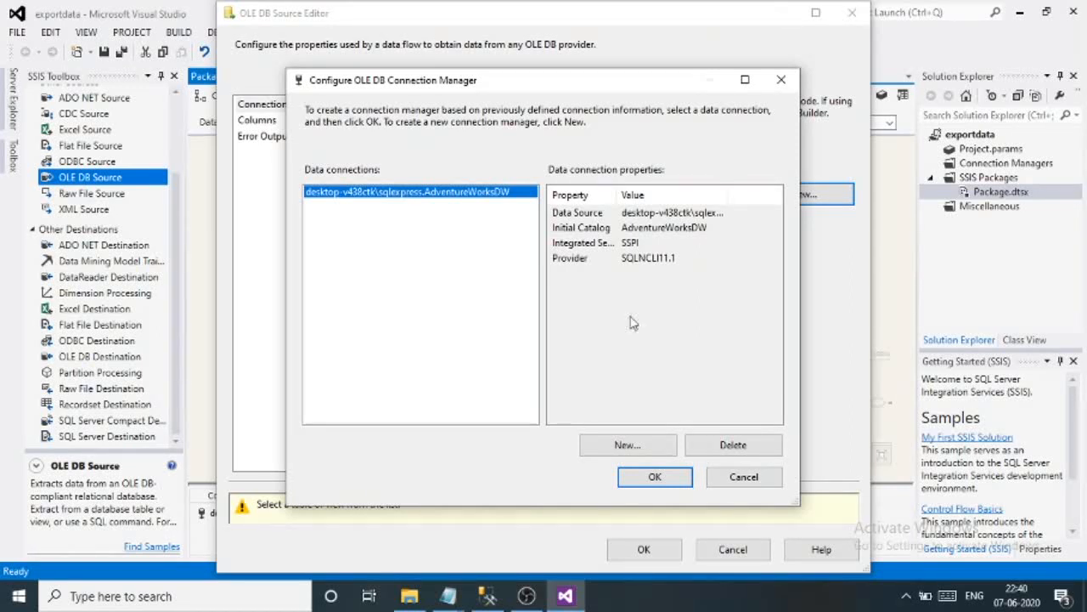
click(734, 445)
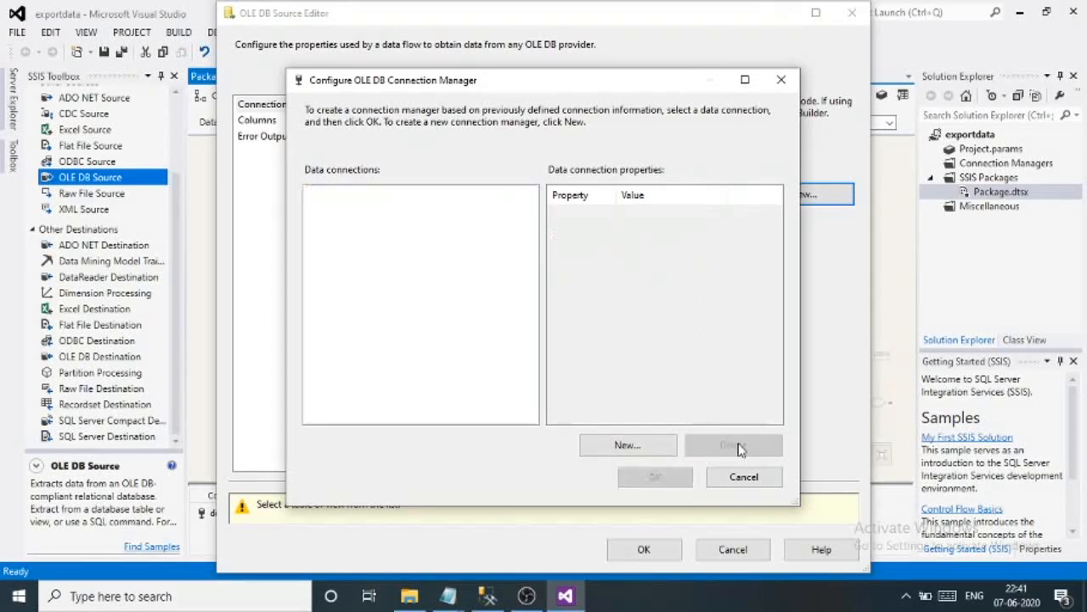
Step: Start a new data connection and set its server name to desktop-v438ctk\sqlexpress, copied from the server connection dialog in SQL Server Management Studio
click(621, 446)
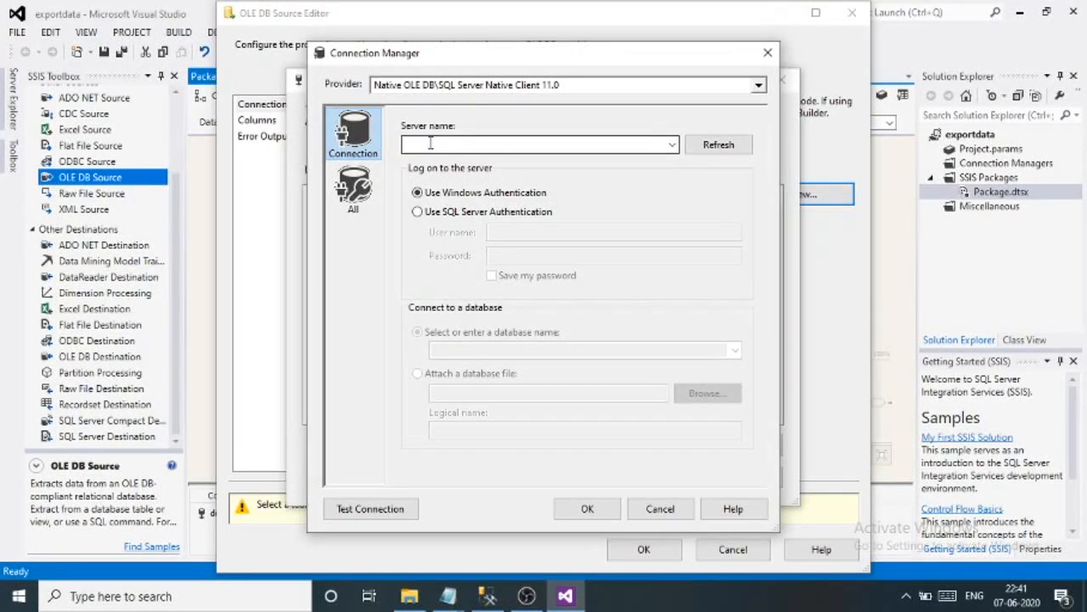
click(486, 597)
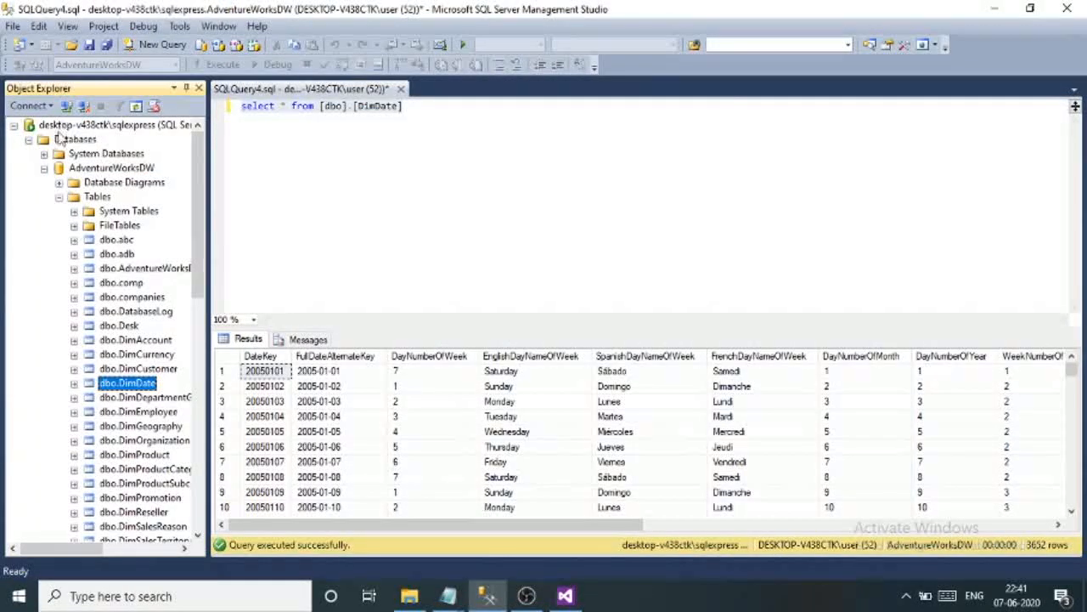
click(65, 107)
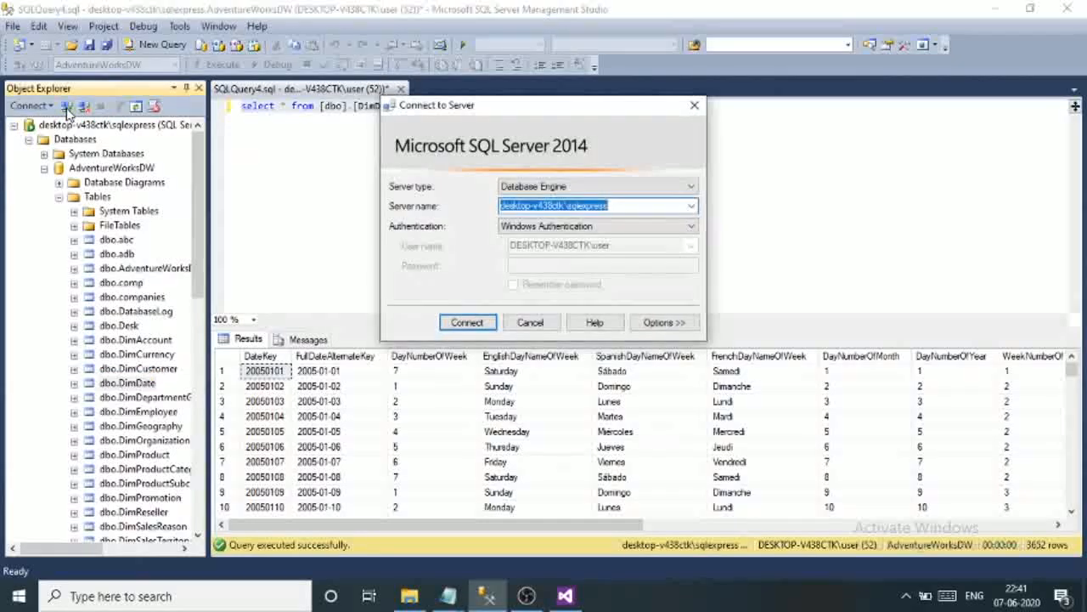
click(610, 207)
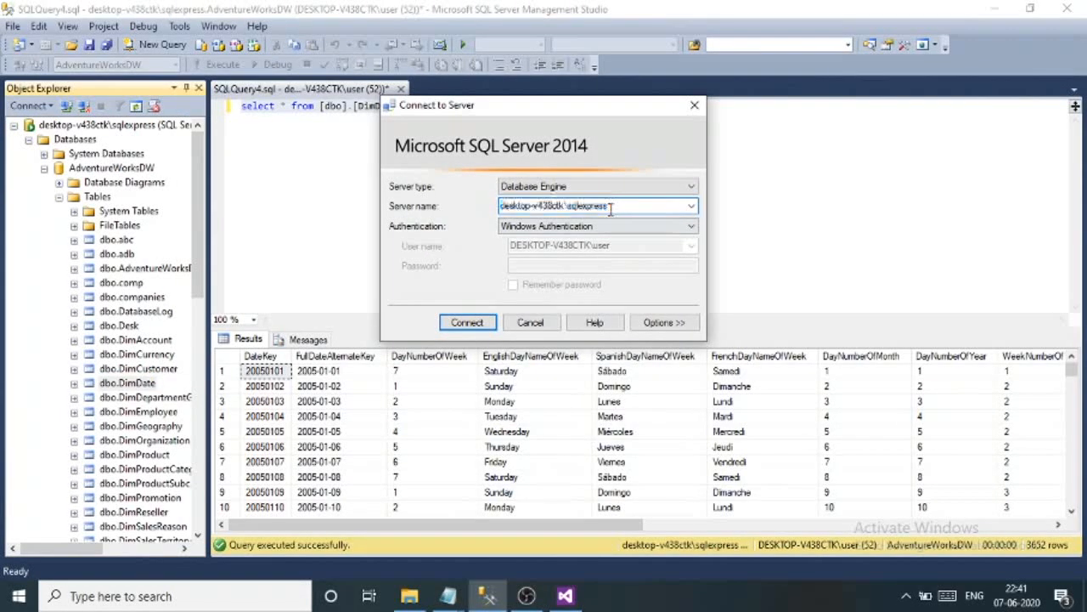
key(ctrl+a)
key(ctrl+c)
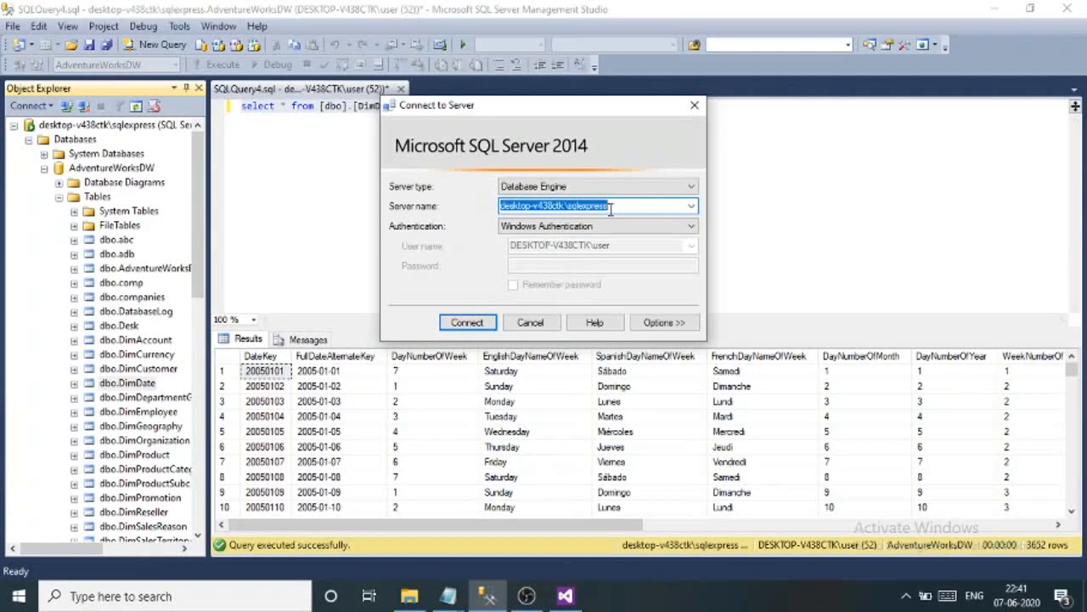
click(563, 598)
click(474, 145)
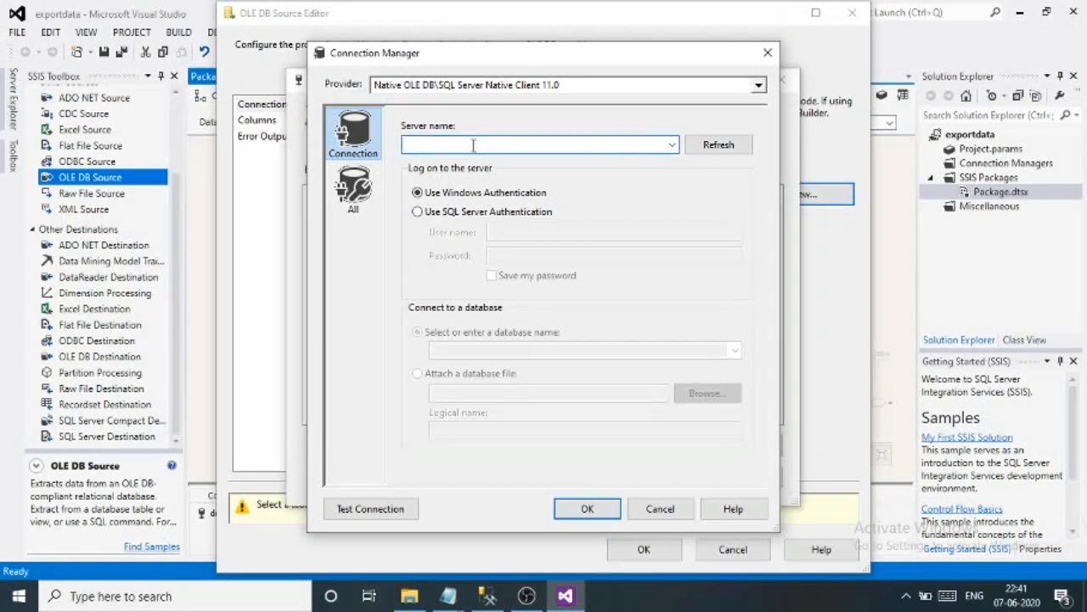
key(ctrl+v)
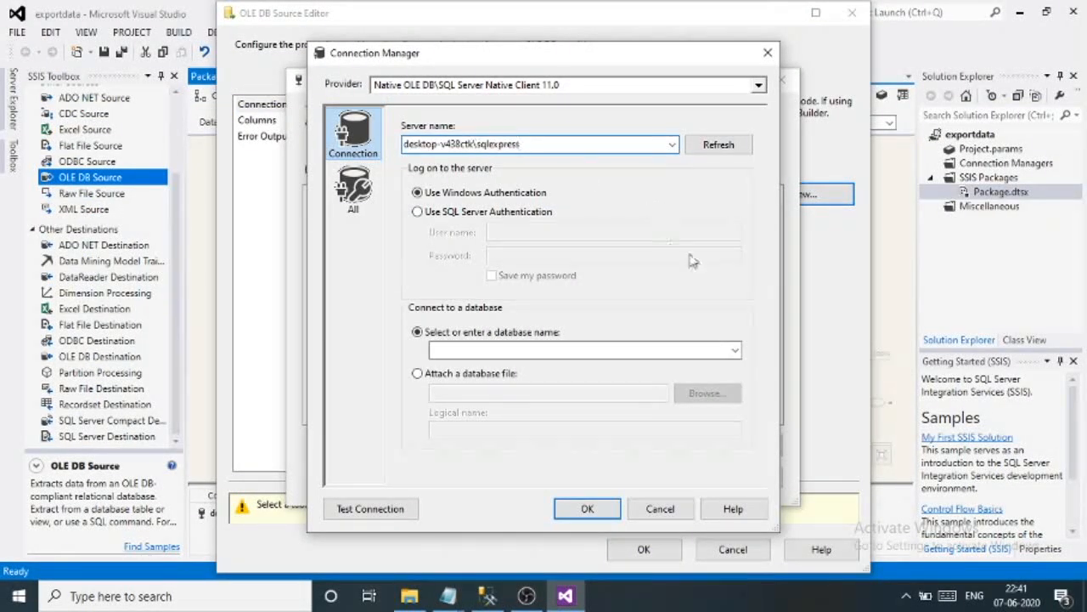
Step: Choose the AdventureWorksDW database, test the connection, and accept it as the source's connection manager
click(736, 352)
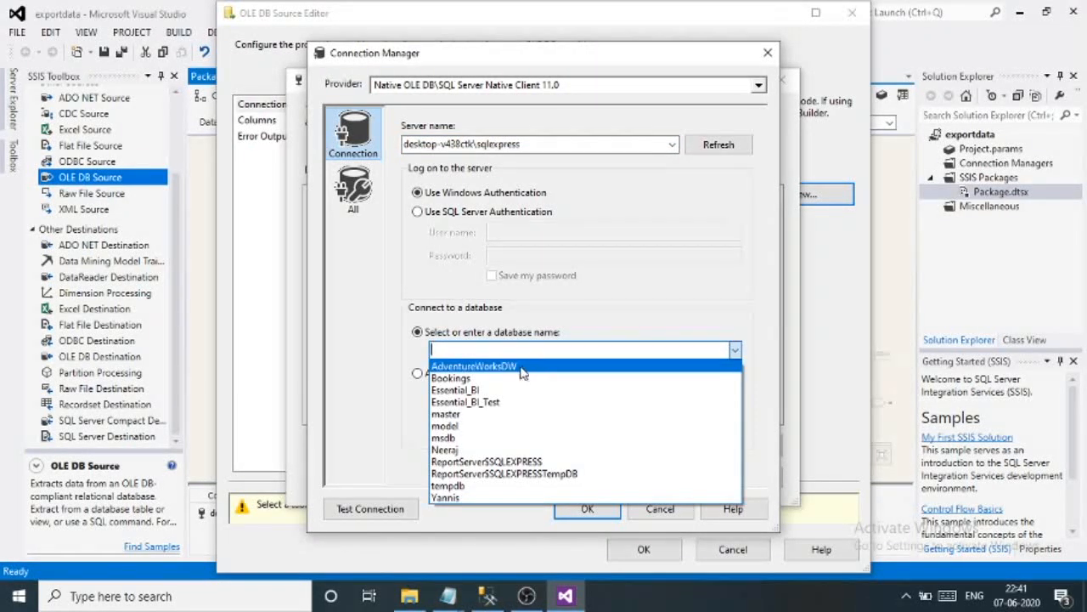
click(519, 367)
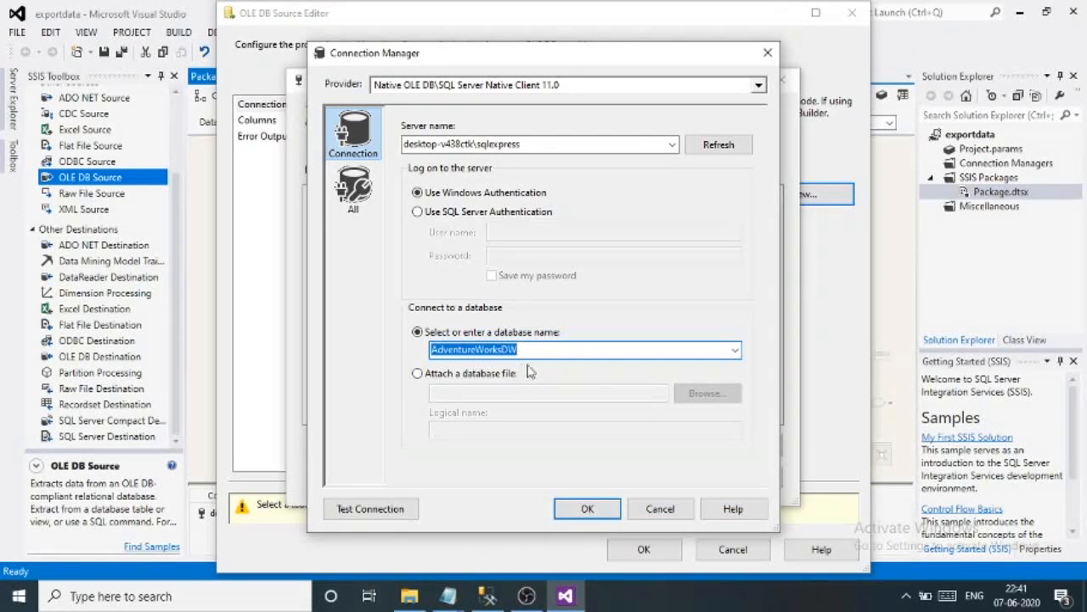
click(370, 512)
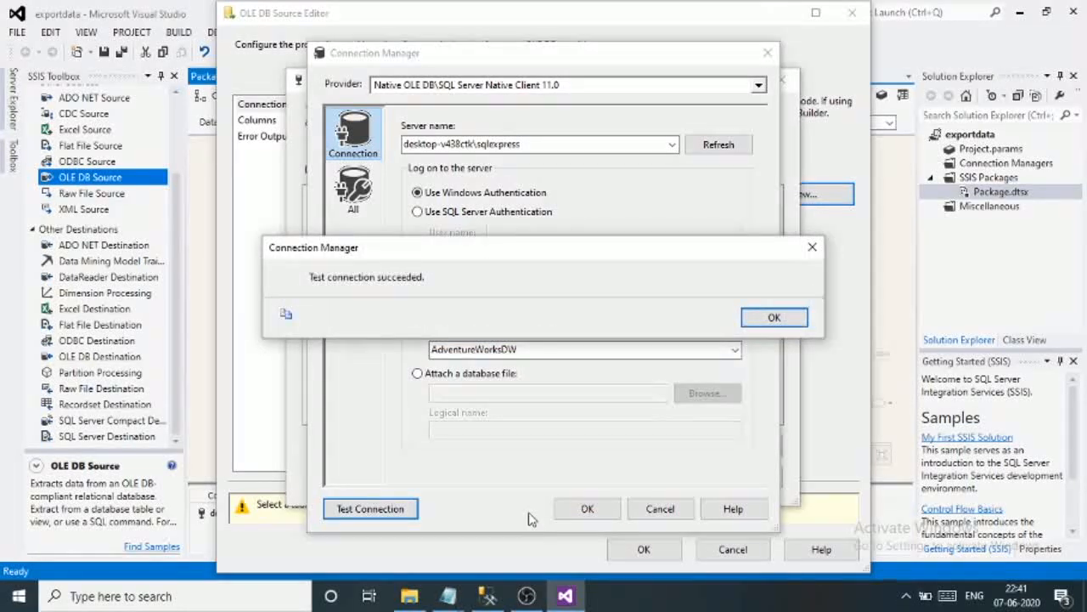
click(774, 317)
click(588, 508)
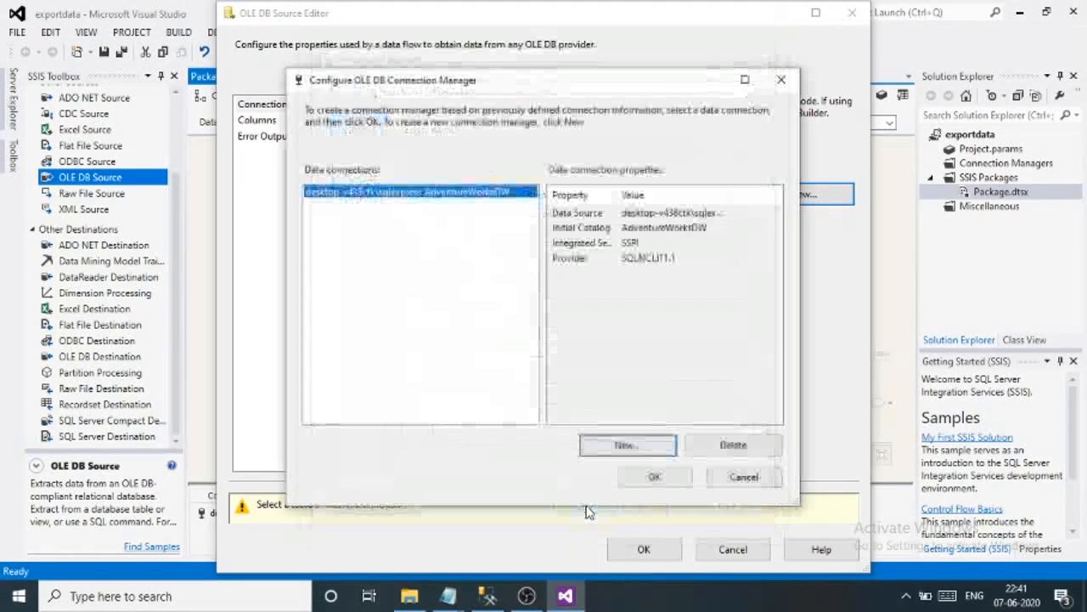
click(655, 475)
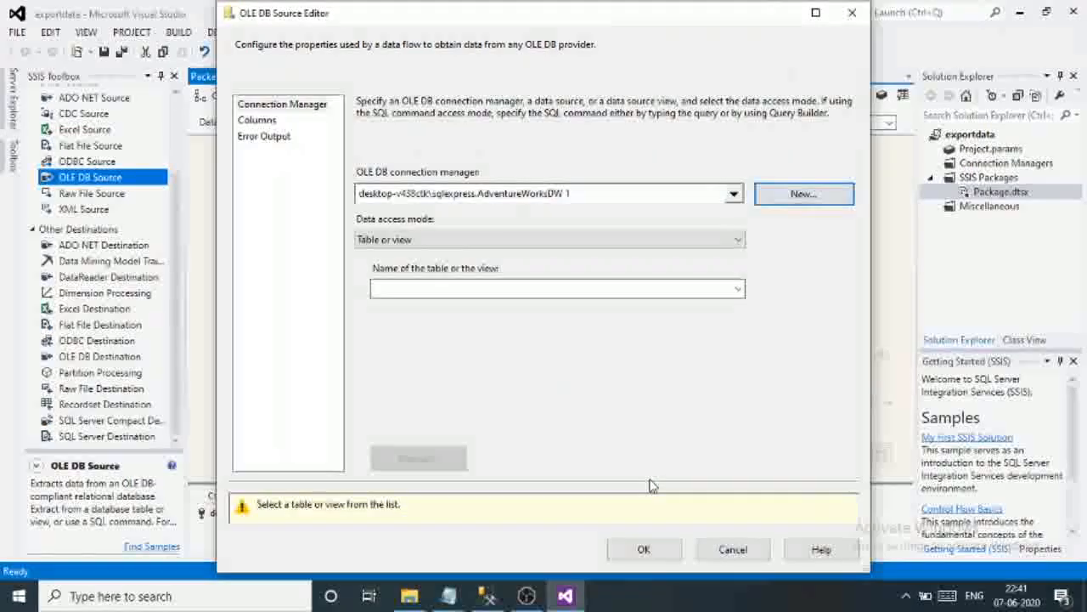
Step: Select [dbo].[DimDate] as the source table, preview its rows, and accept the OLE DB Source settings
click(739, 290)
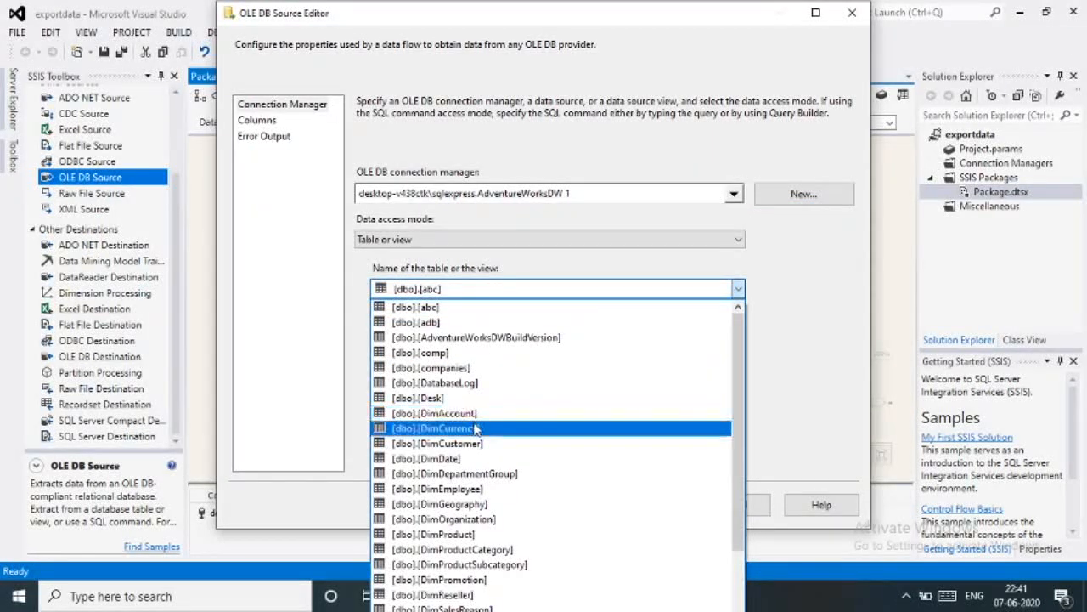
click(443, 459)
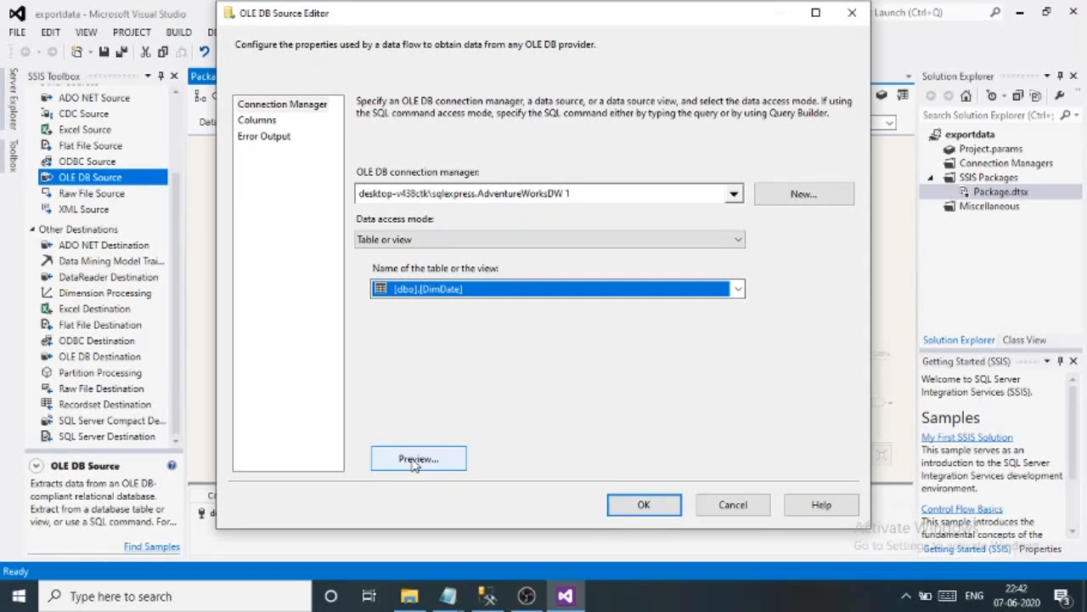
click(417, 462)
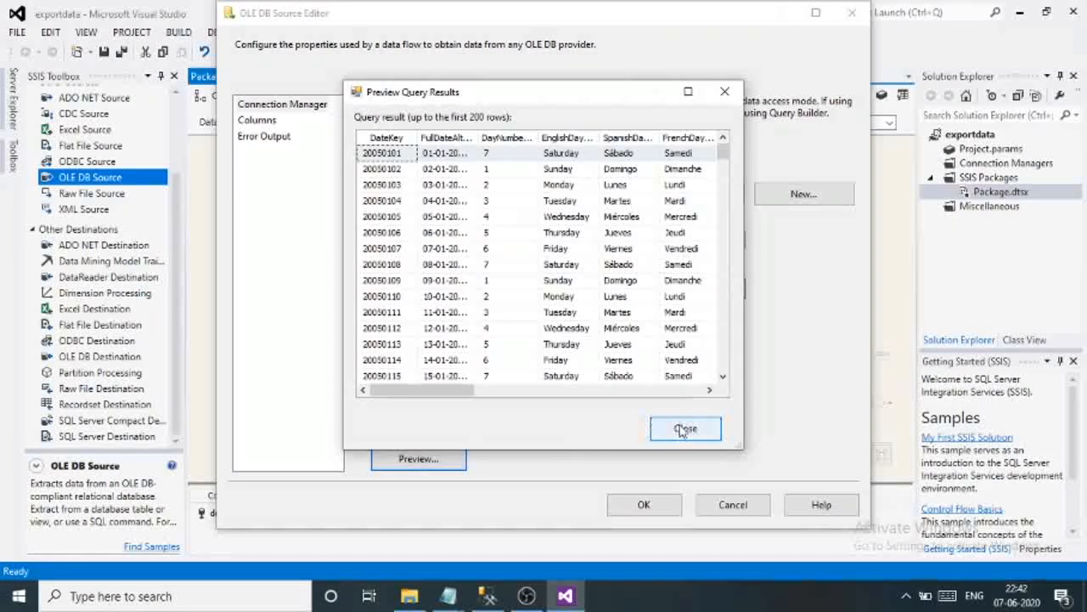
click(681, 427)
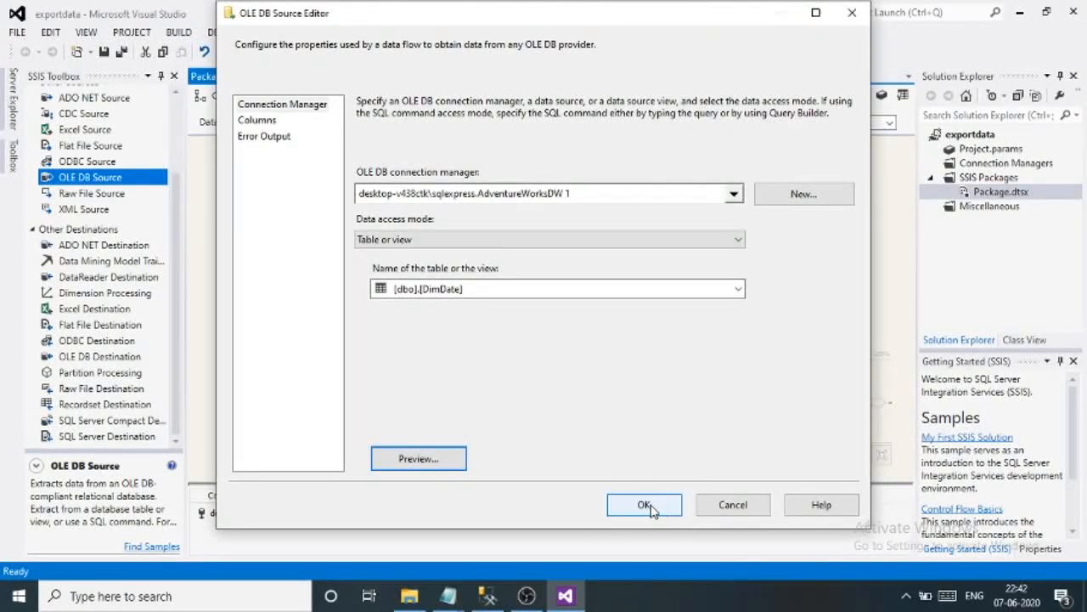
click(644, 505)
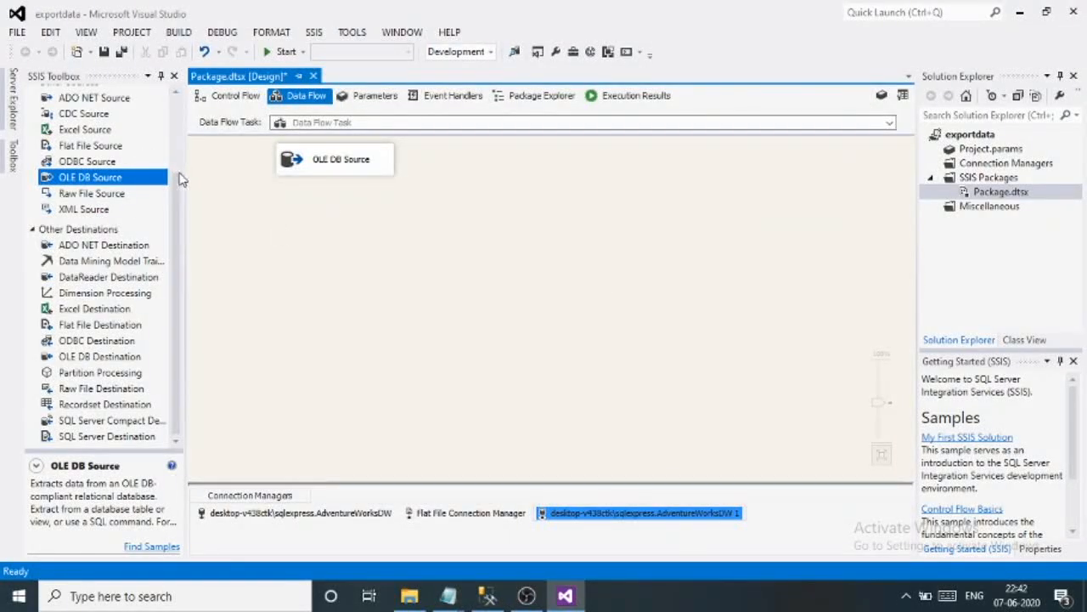
Step: Add a Flat File Destination below the OLE DB Source and connect the source's data output to it
click(173, 213)
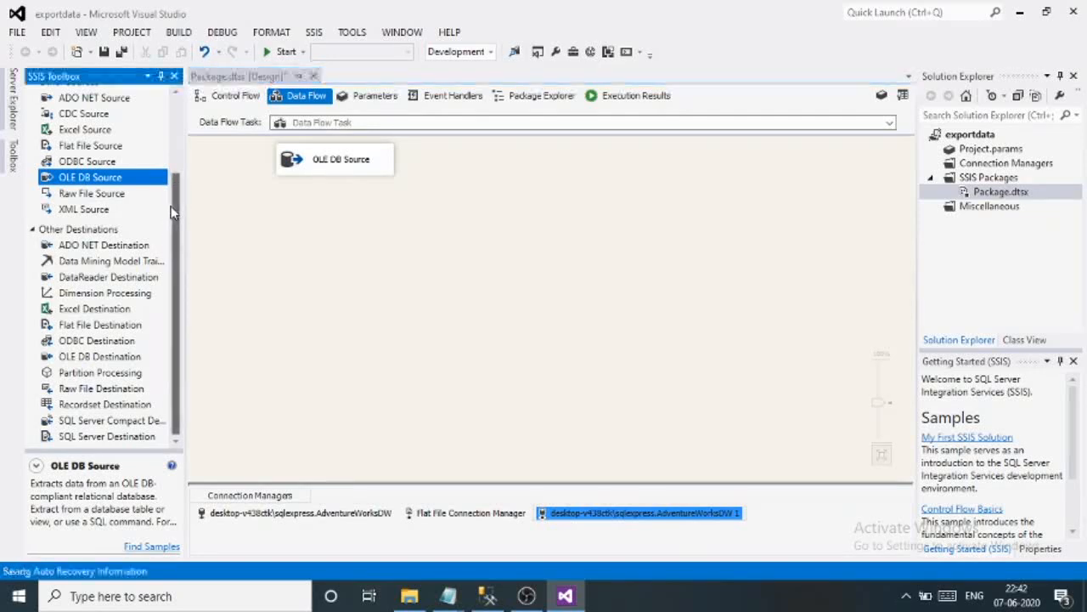
mouse_move(173, 213)
mouse_down()
mouse_move(175, 139)
mouse_move(180, 218)
mouse_up()
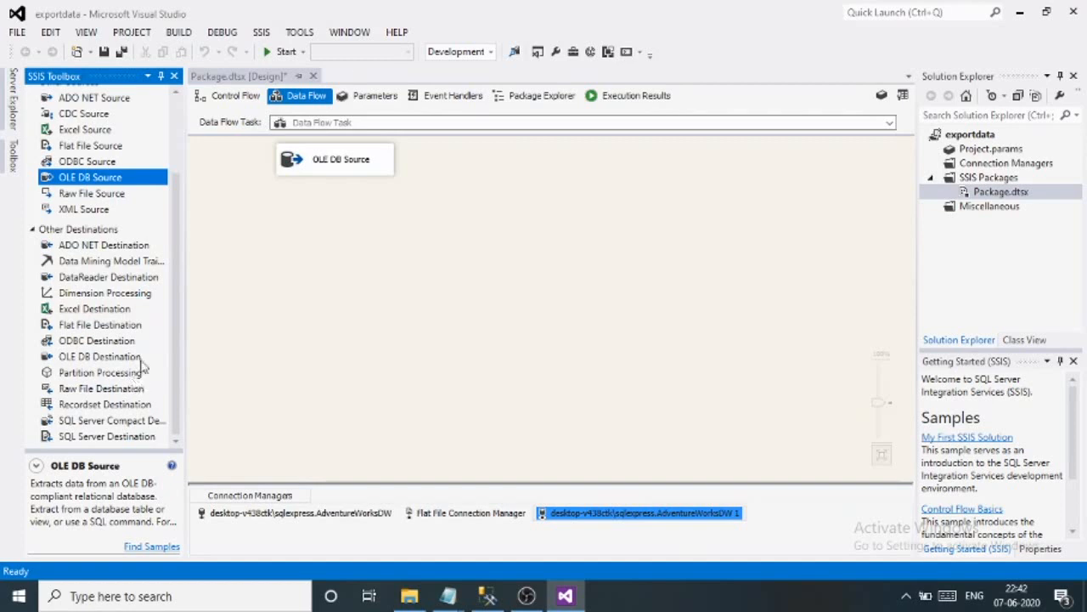
drag(79, 329, 290, 253)
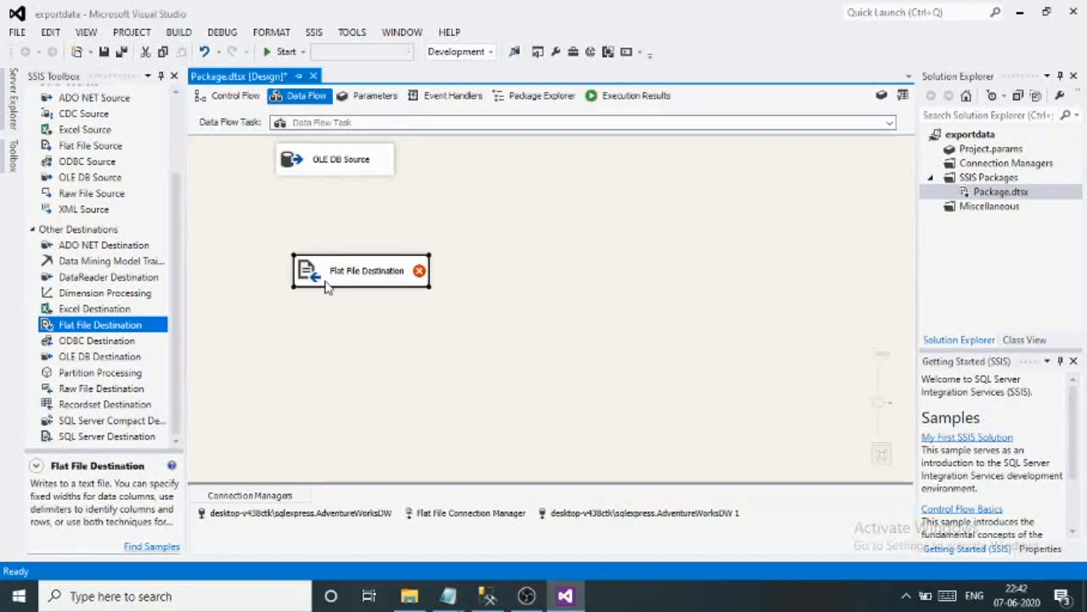
drag(328, 285, 315, 260)
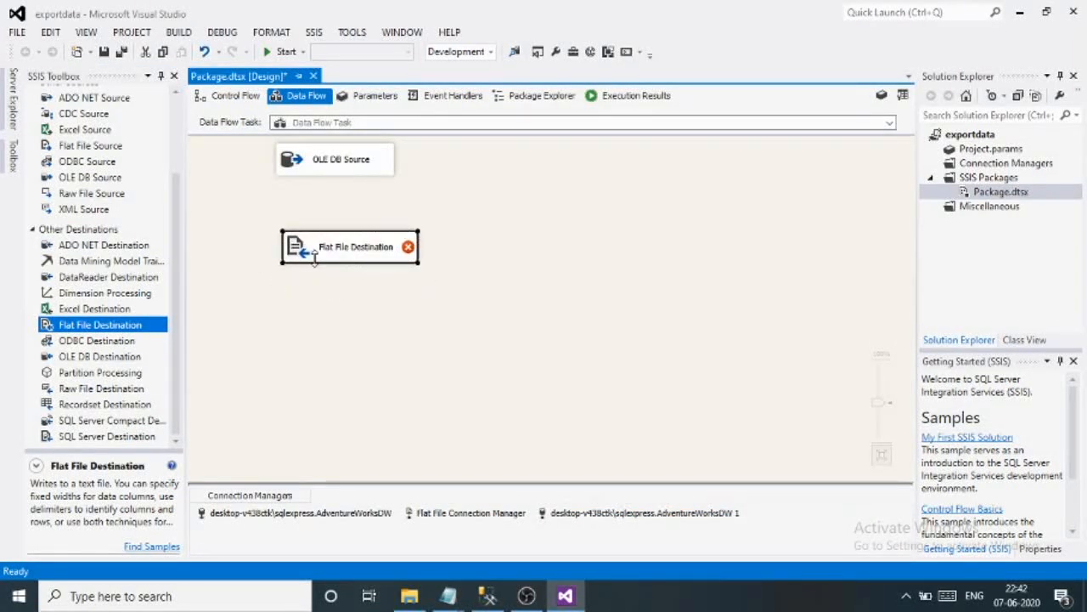
click(314, 171)
drag(342, 187, 345, 246)
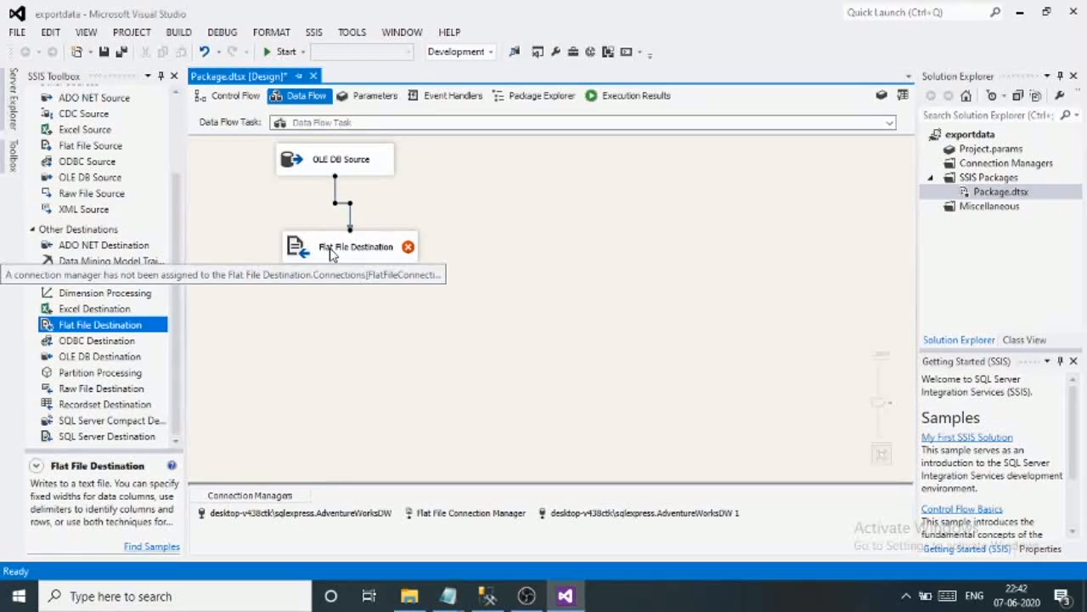
Step: Start a new flat file connection manager in Delimited format for the Flat File Destination
click(331, 253)
double_click(333, 253)
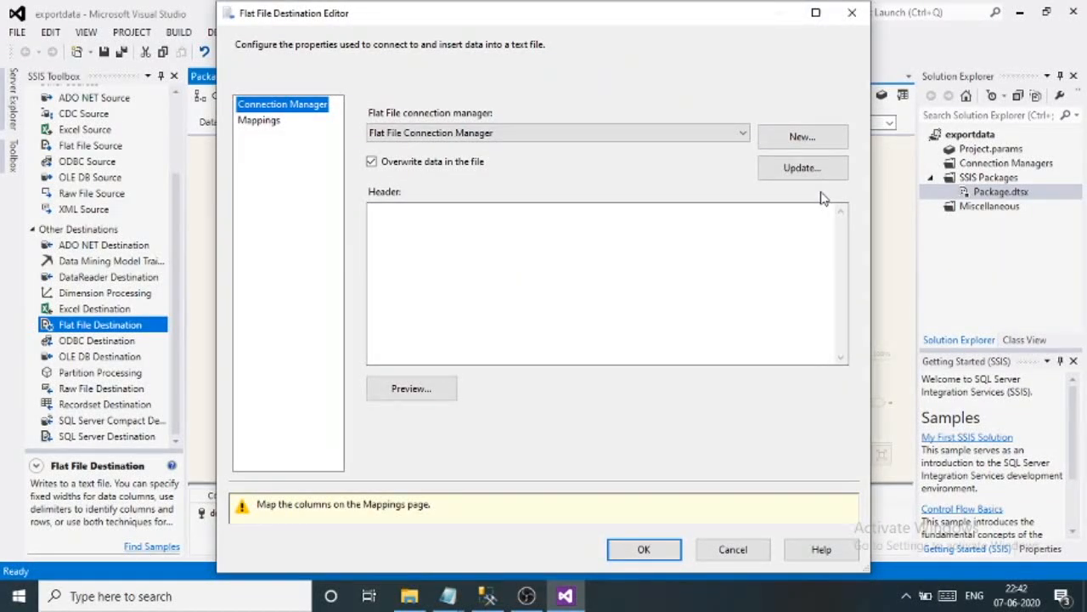
click(803, 140)
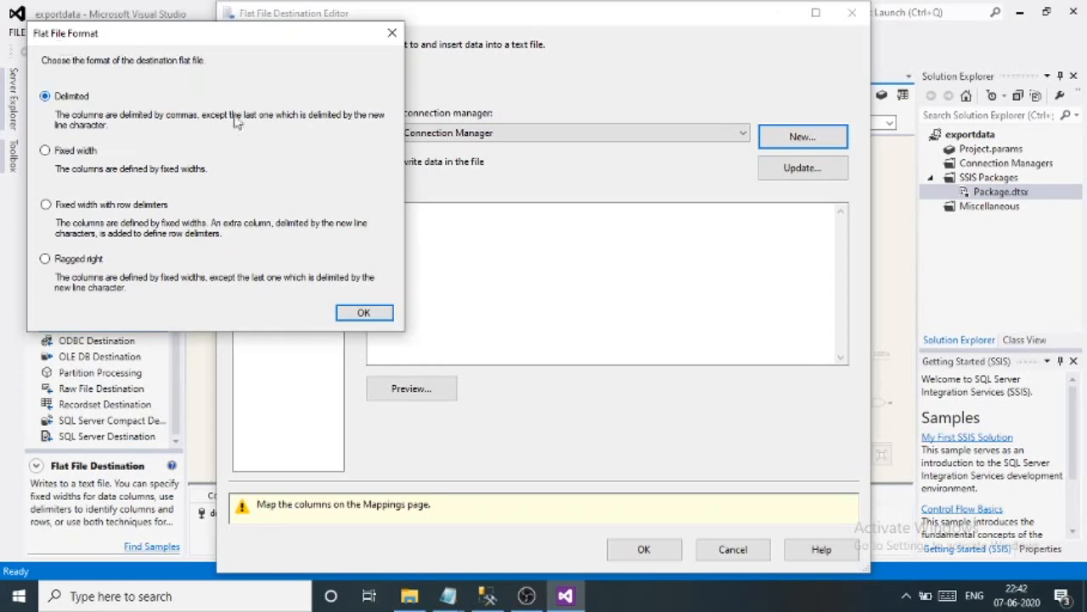
click(364, 314)
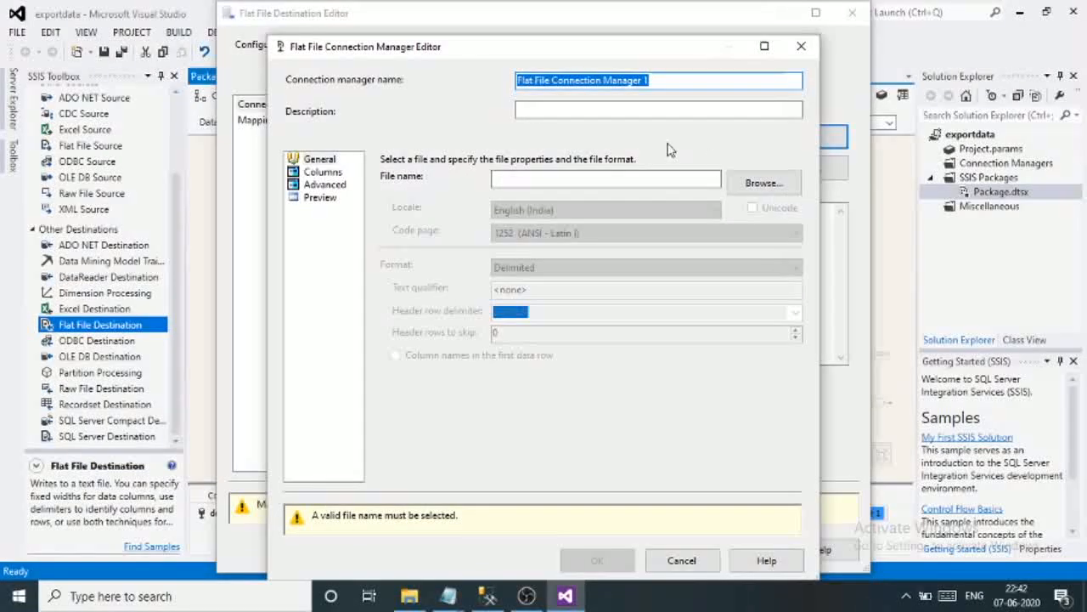
Step: Browse for the connection's file and create a new text document in the E:\Export folder
click(751, 186)
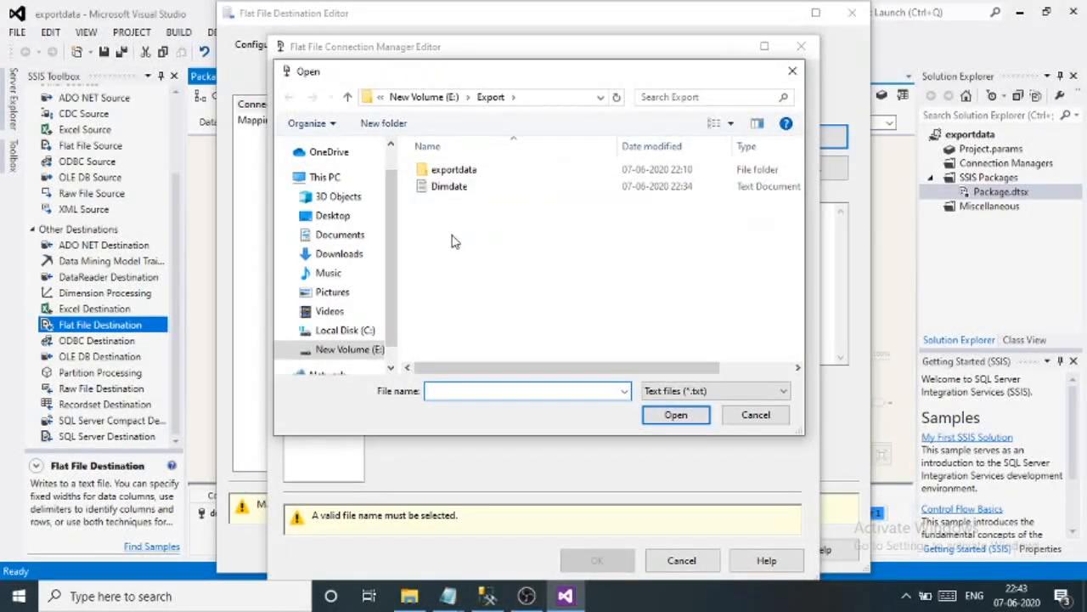
right_click(452, 242)
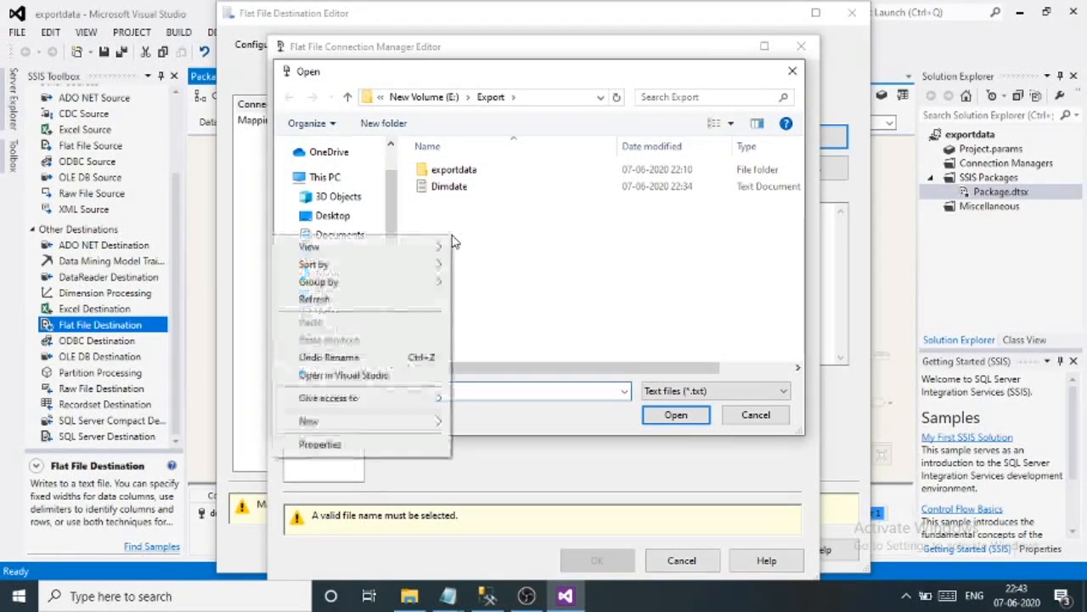
mouse_move(425, 425)
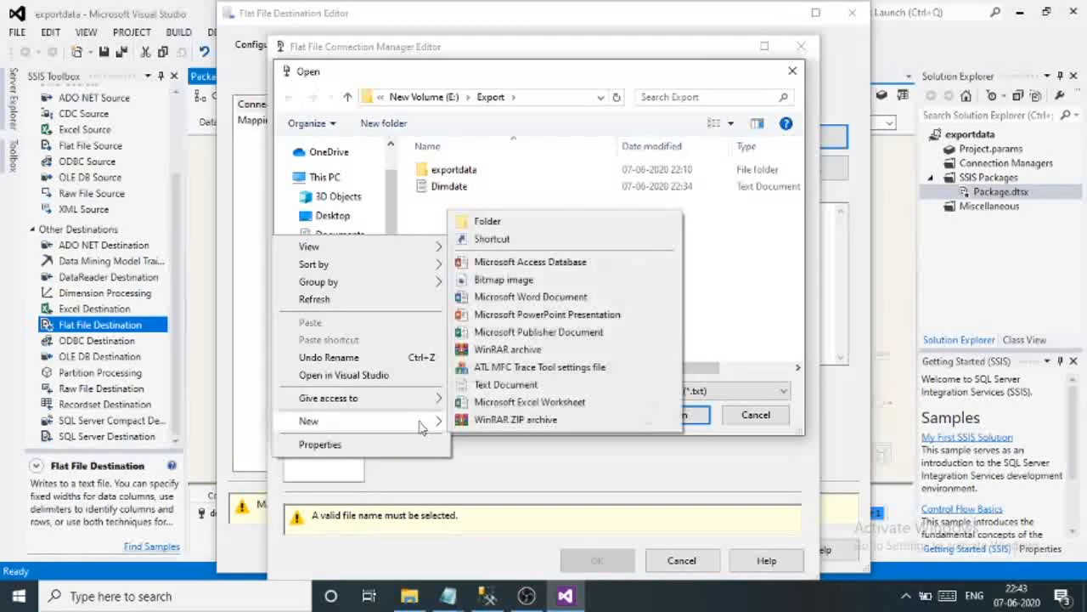
click(512, 385)
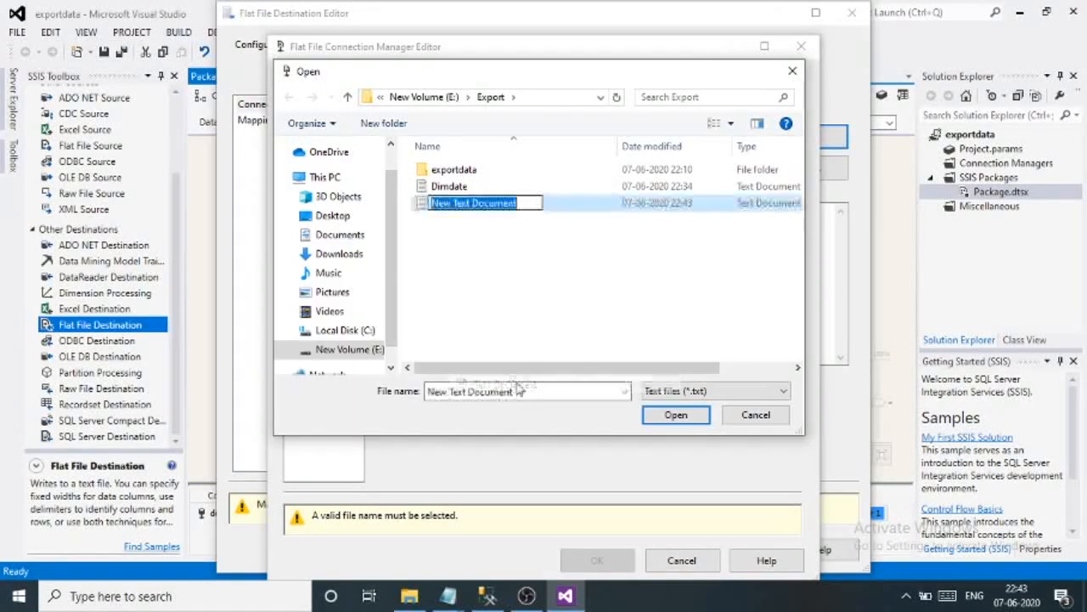
click(544, 263)
key(Up)
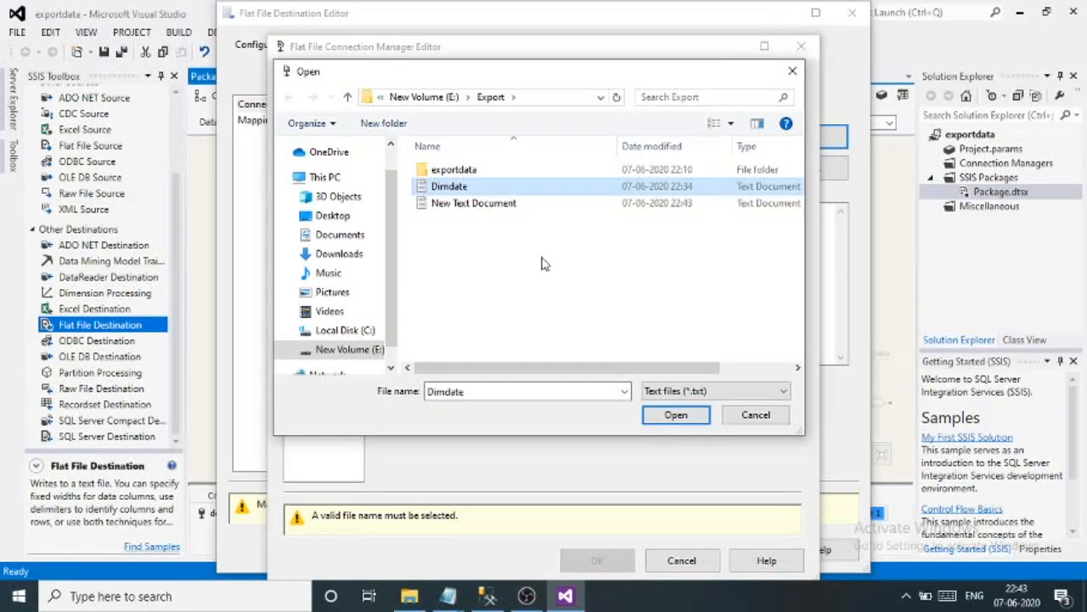
Step: Rename the new text document as dim and open it as the connection's file
click(489, 205)
key(F3)
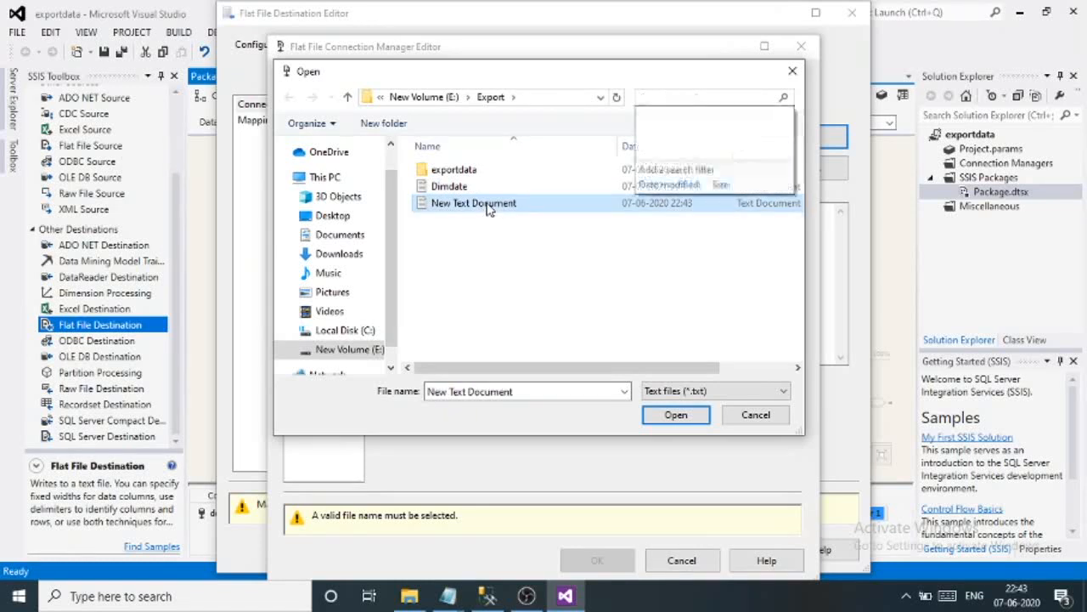
click(490, 209)
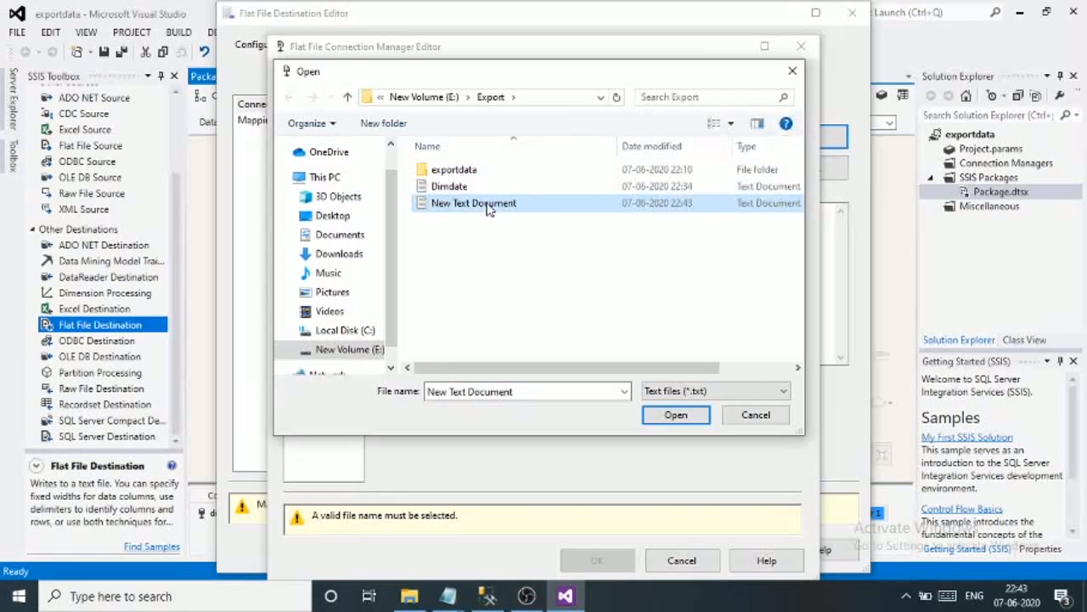
key(F2)
key(BackSpace)
text(d)
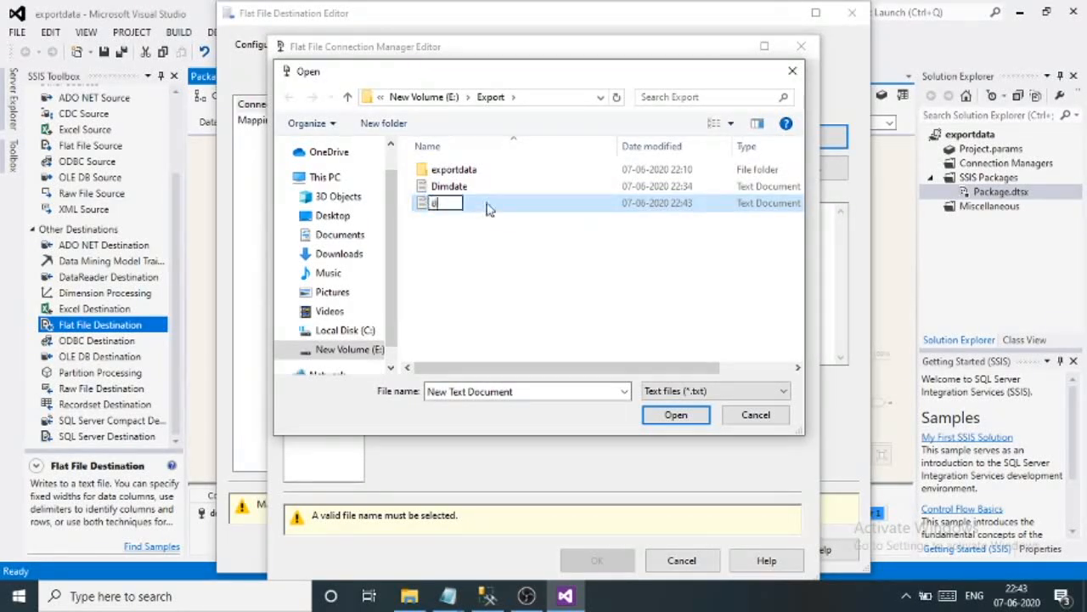
text(im)
key(Return)
click(438, 187)
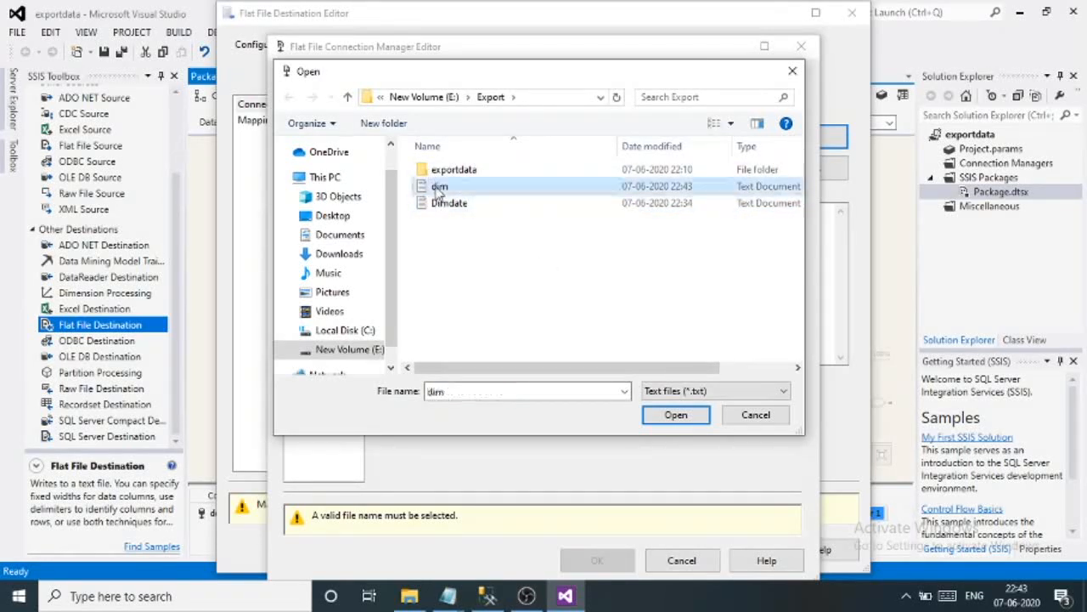
click(685, 415)
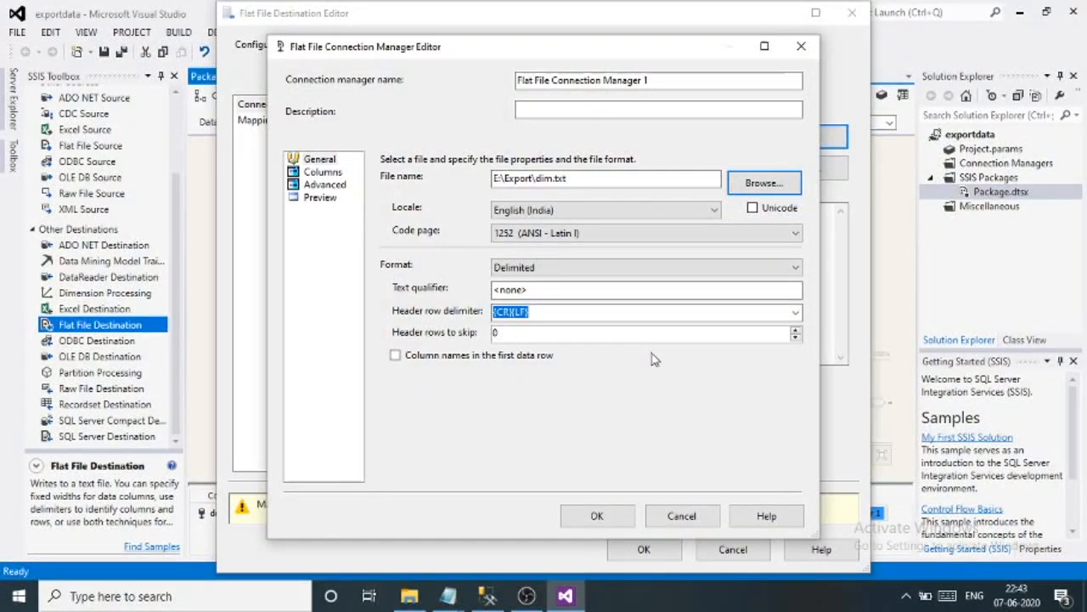
Step: Enable Unicode and column names in the first data row, and accept the flat file connection manager
click(753, 208)
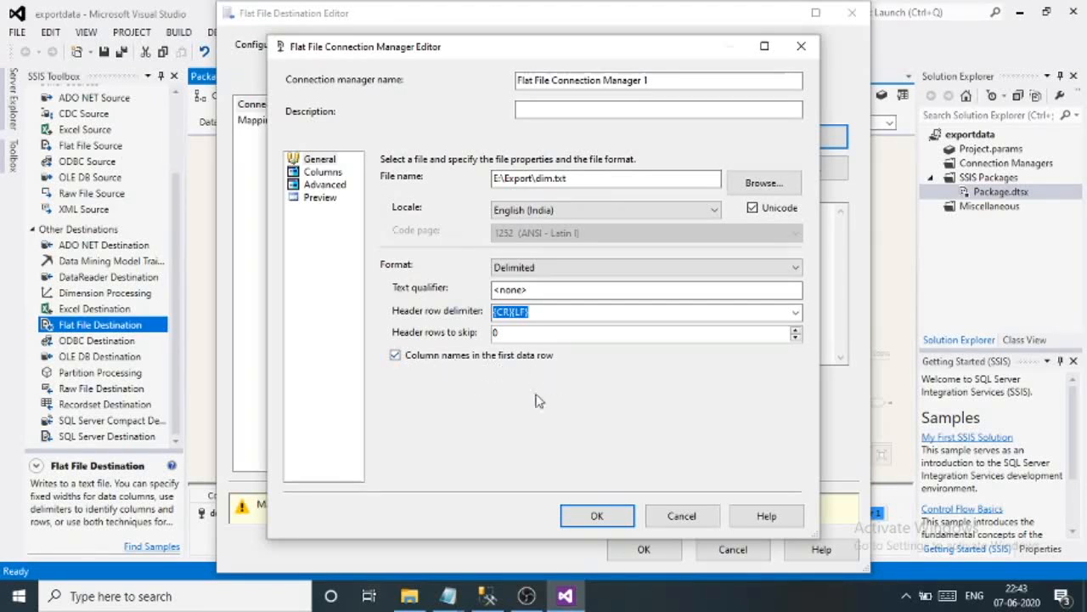
click(595, 518)
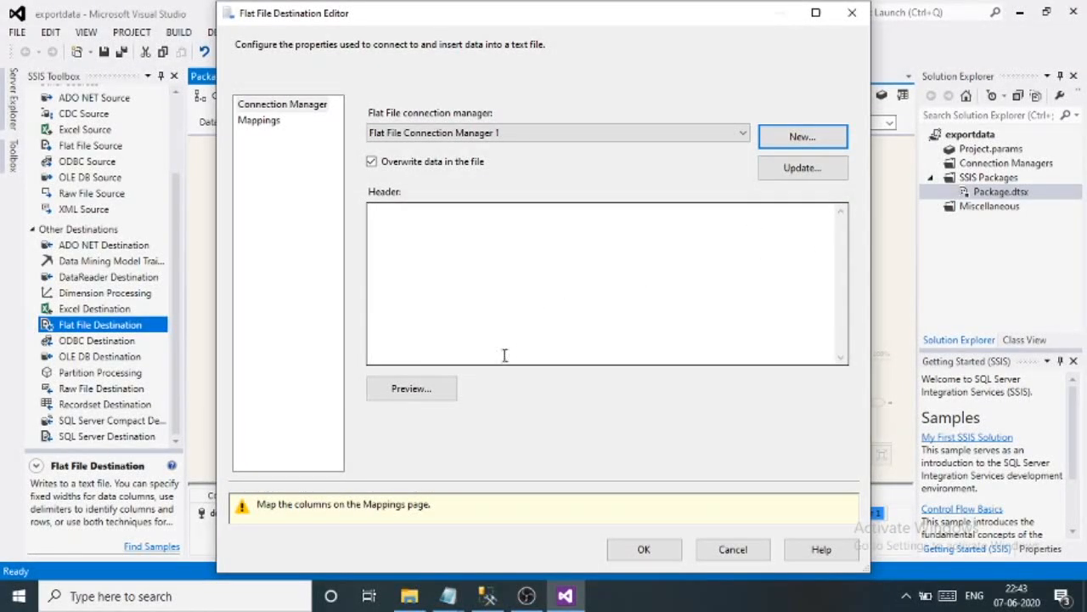
Step: Map the input columns to the destination columns, accept the destination settings, and run the package
click(259, 125)
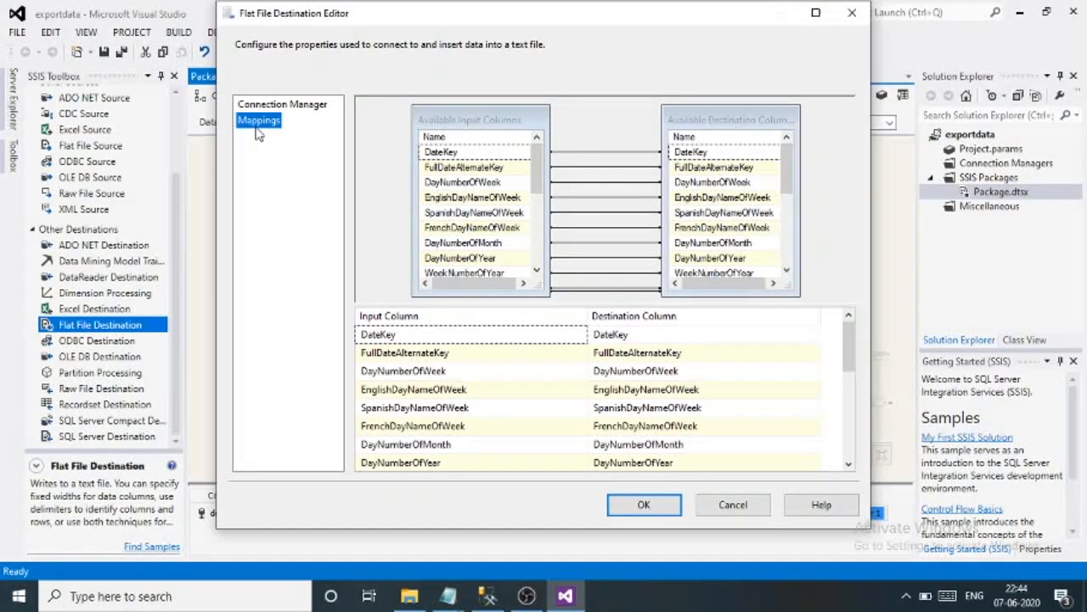
click(642, 504)
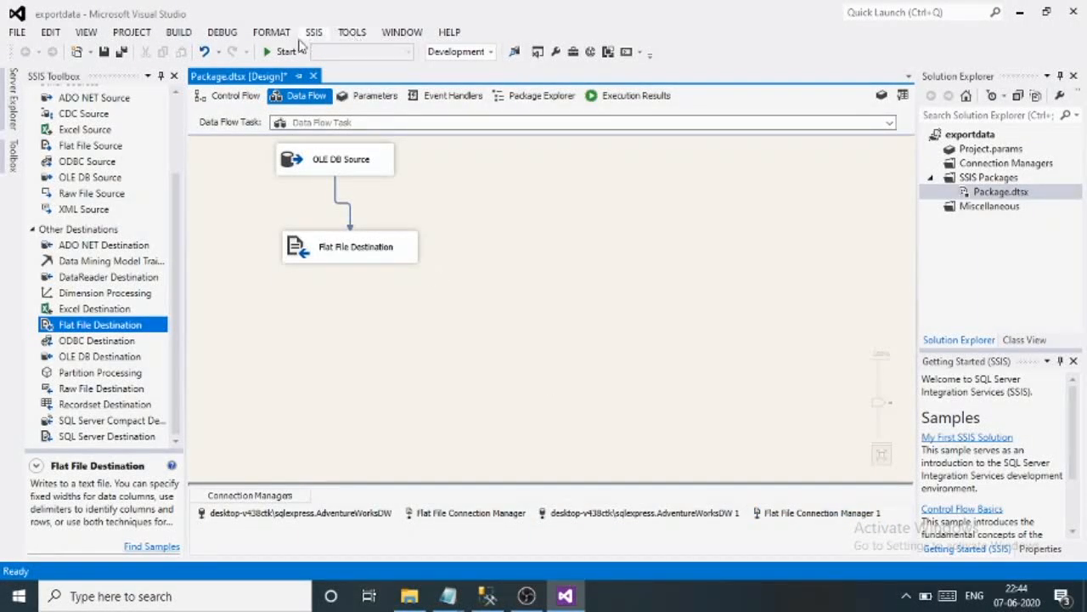
click(268, 53)
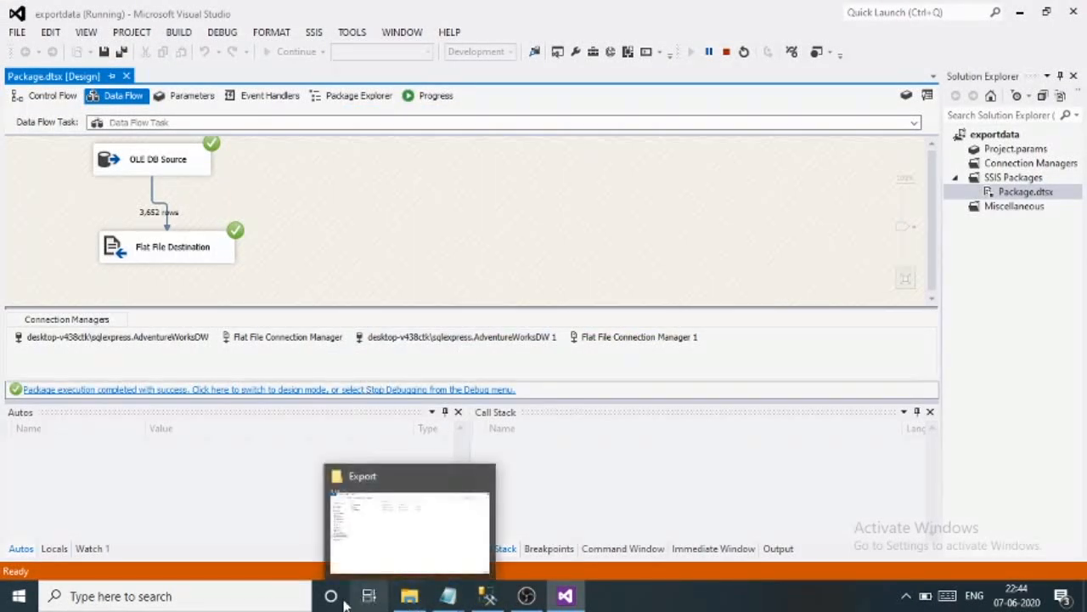
Step: Switch to Excel 2013 and create a blank workbook, dismissing the activation wizard and the security warning
click(214, 599)
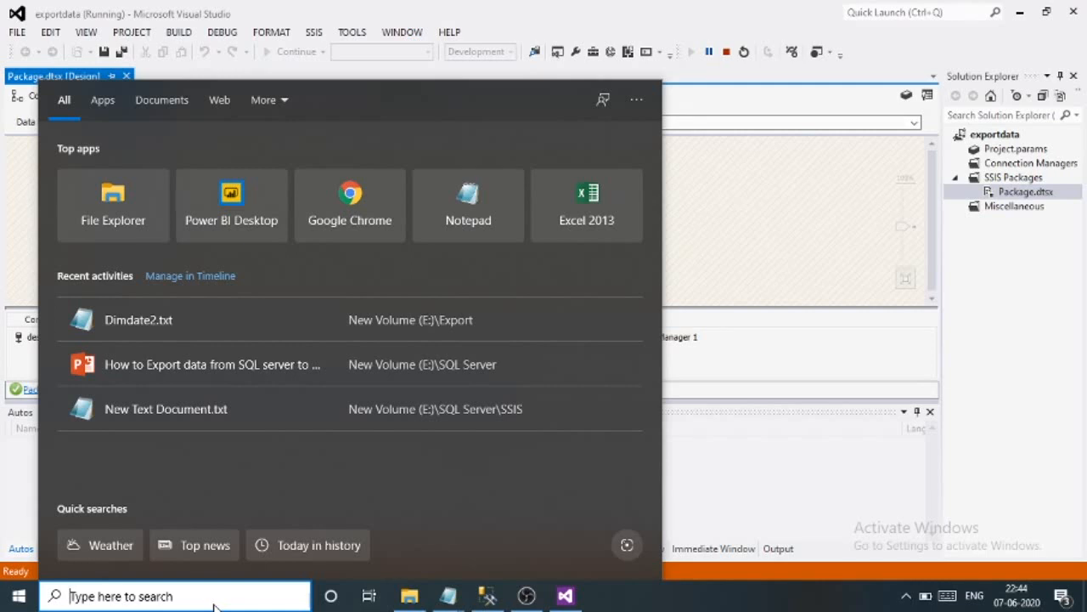
text(e)
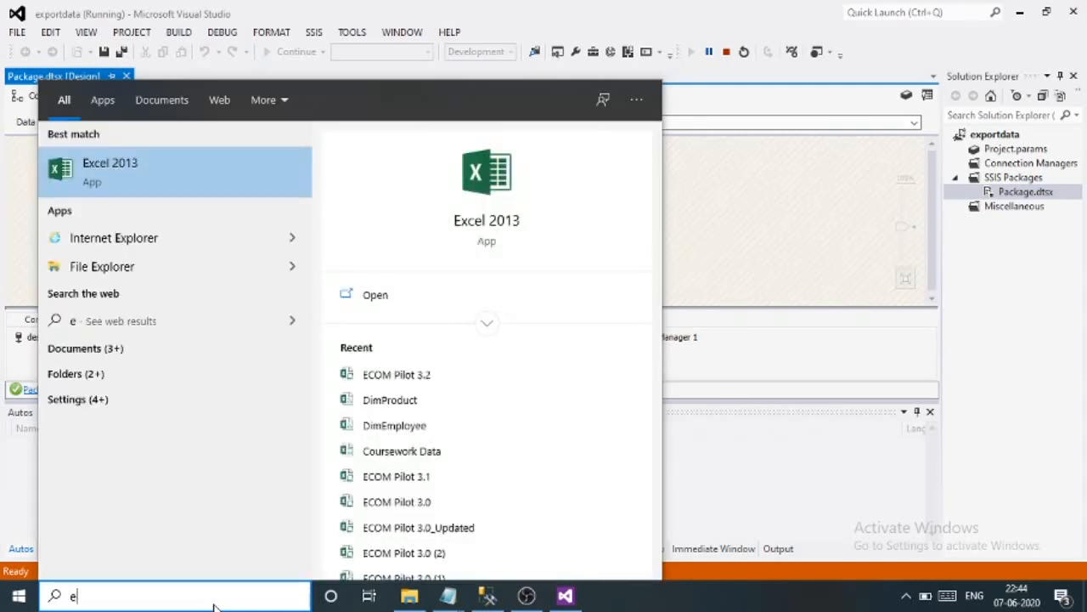
click(496, 206)
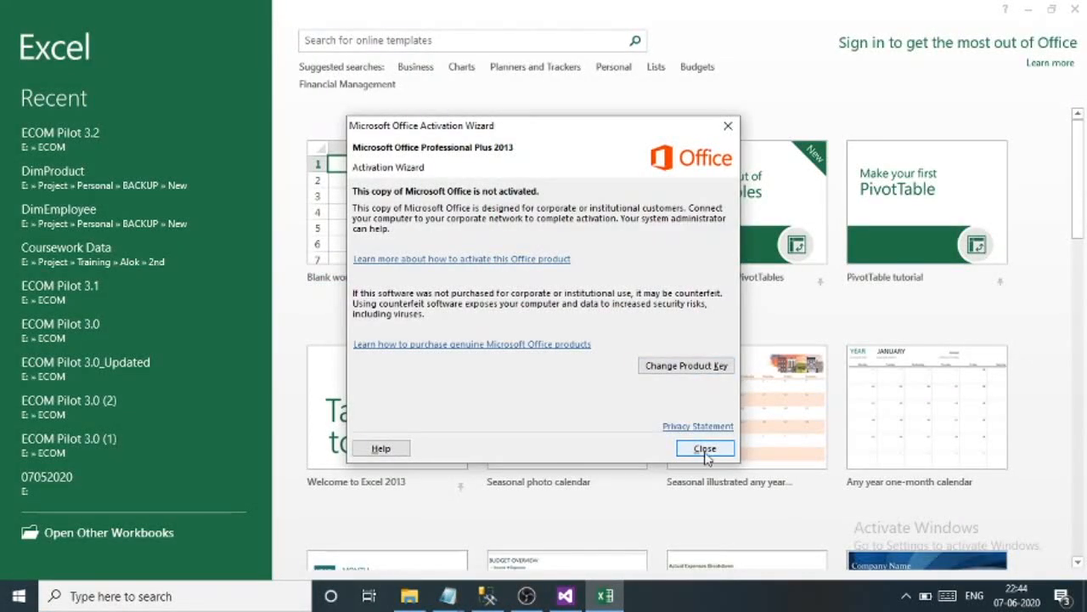
click(702, 448)
click(348, 212)
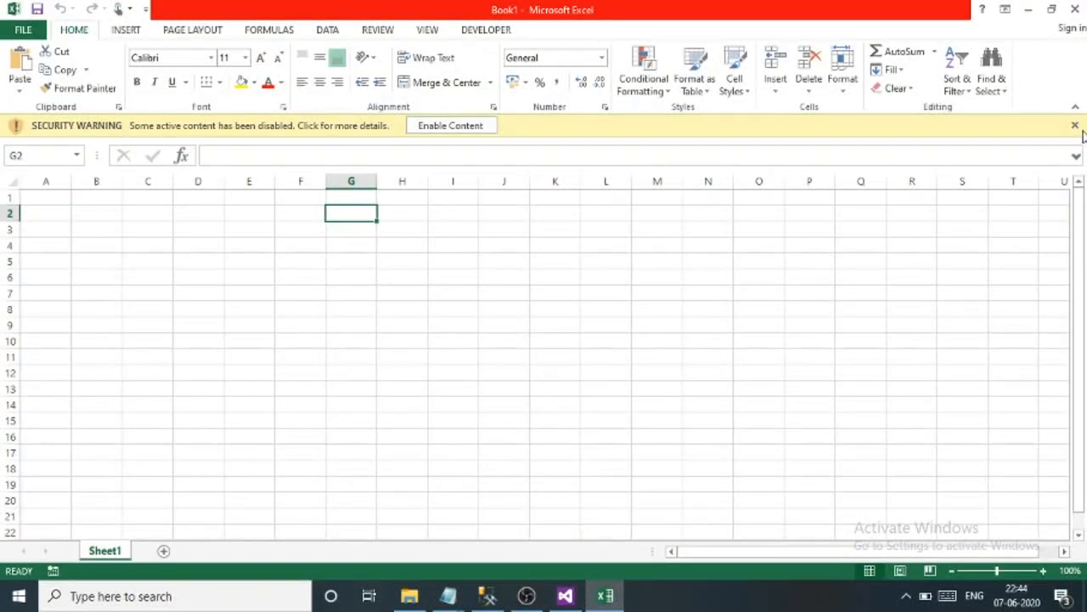
click(1074, 127)
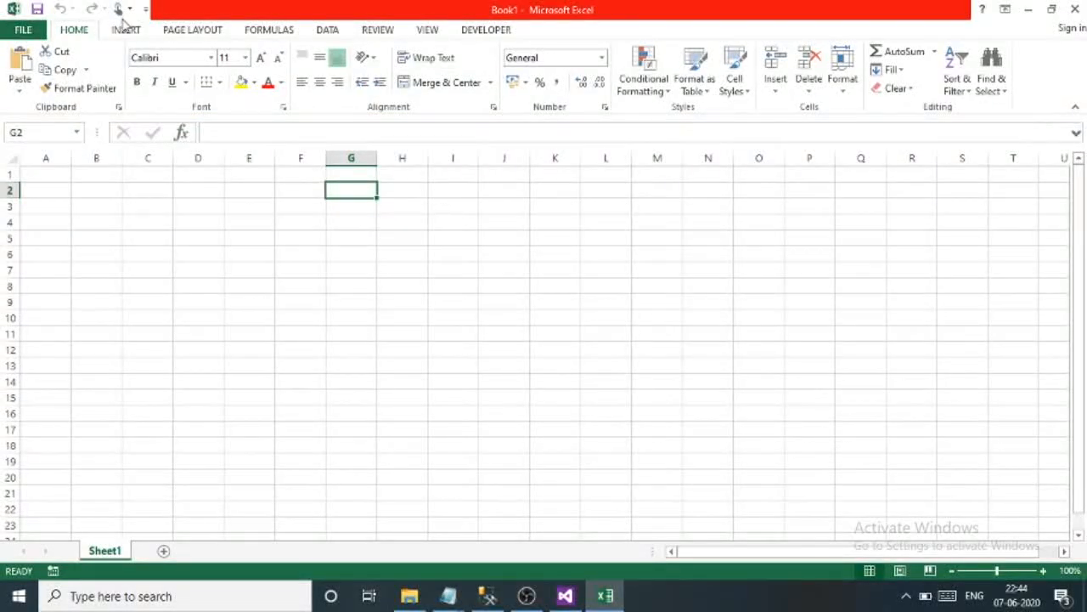
Step: Start a text import at cell A1 from the dim file in the E:\Export folder
click(39, 174)
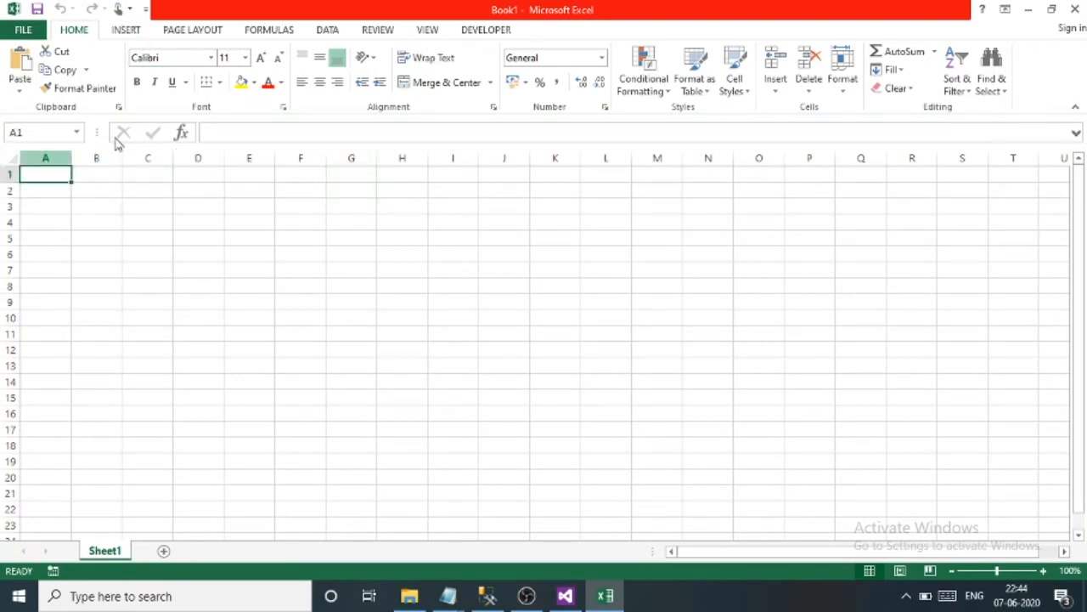
click(328, 31)
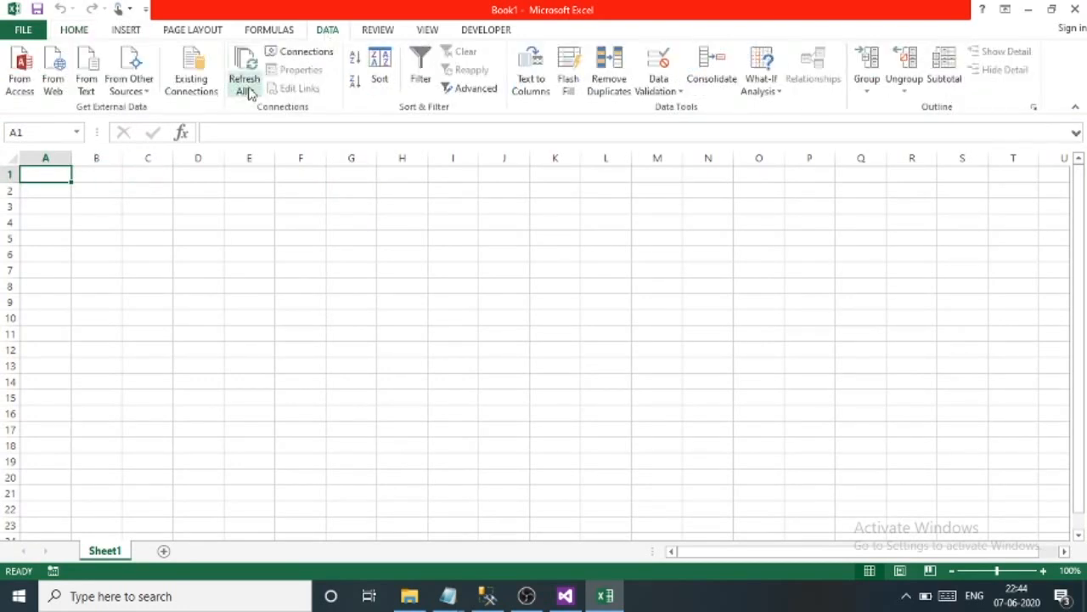
click(86, 83)
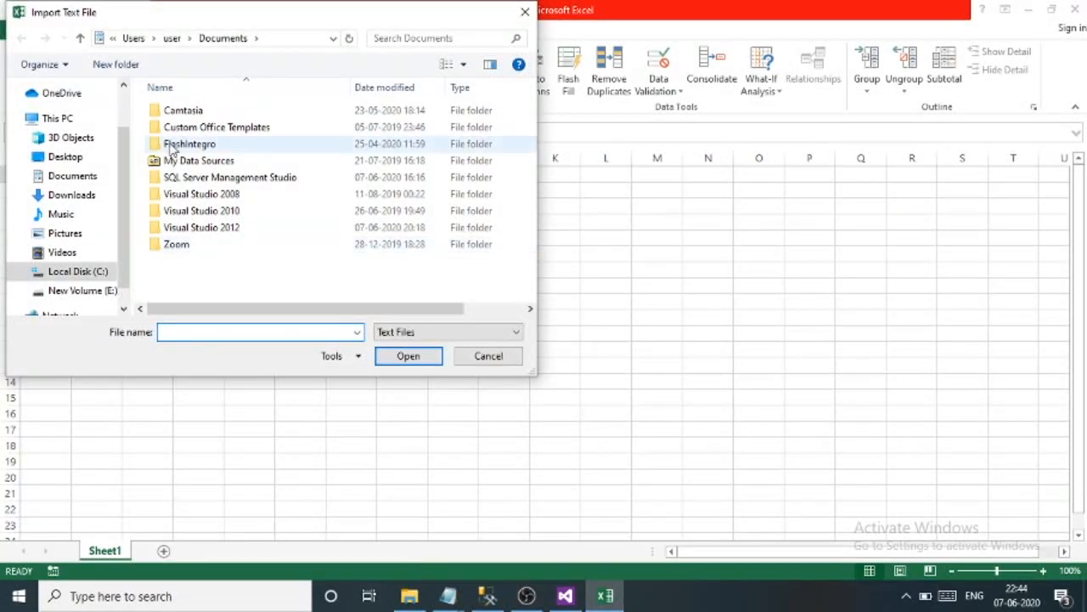
click(81, 291)
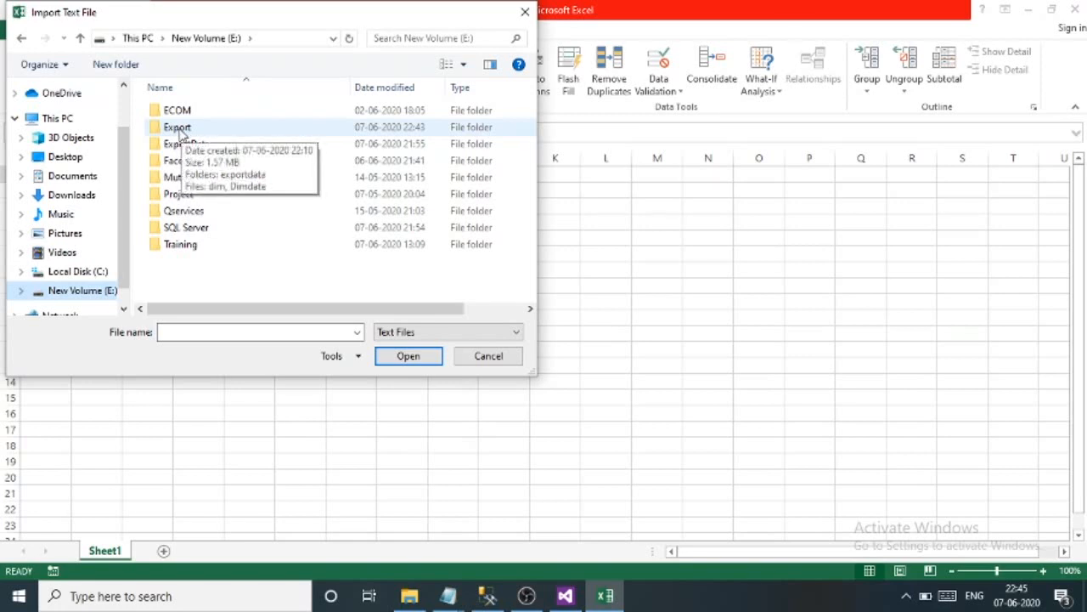
click(177, 129)
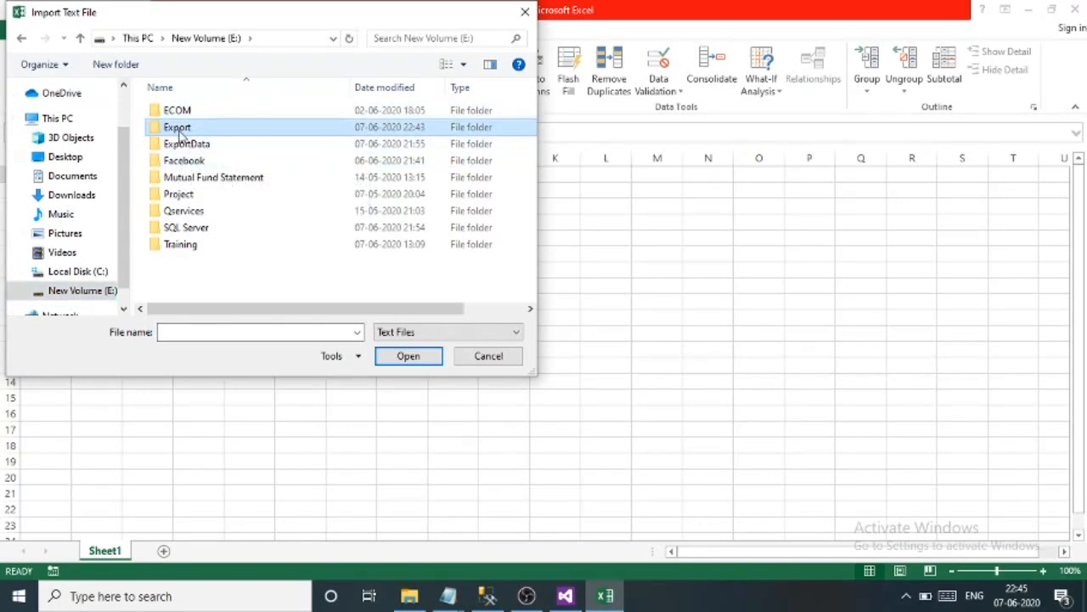
double_click(180, 131)
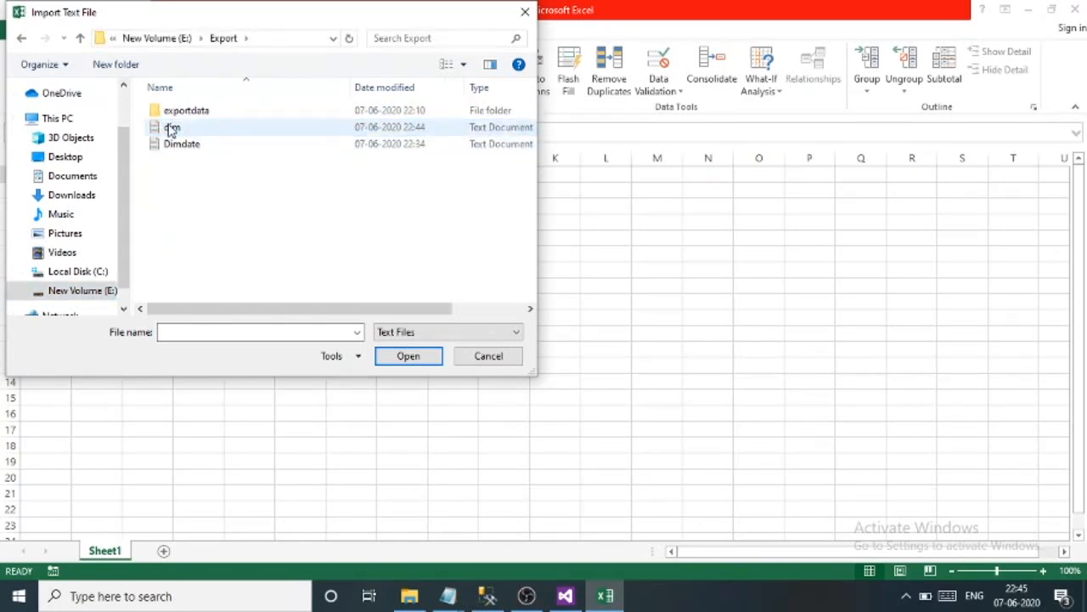
click(170, 127)
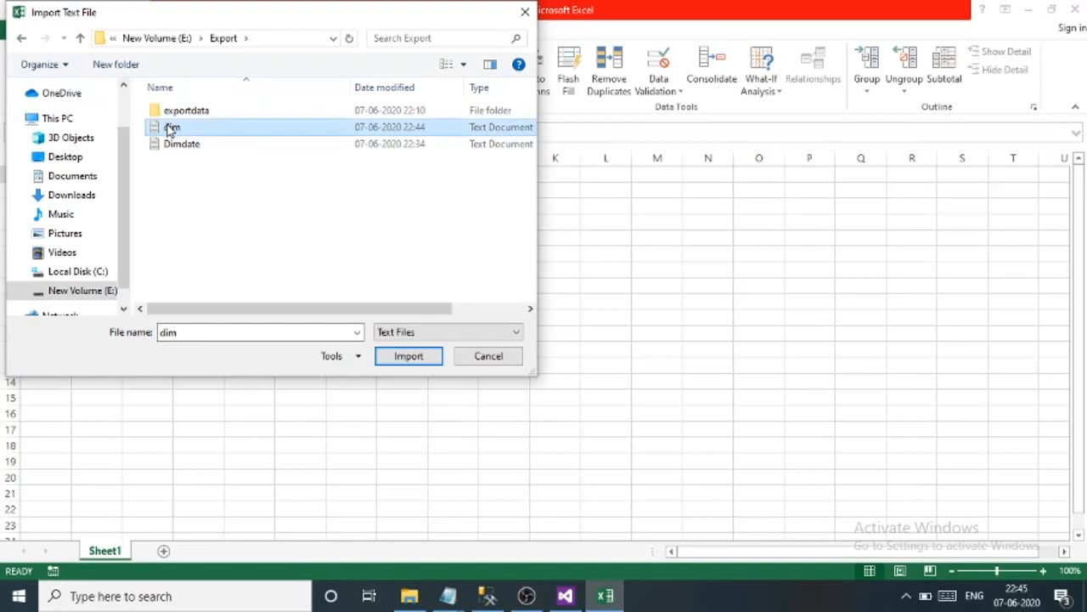
click(408, 356)
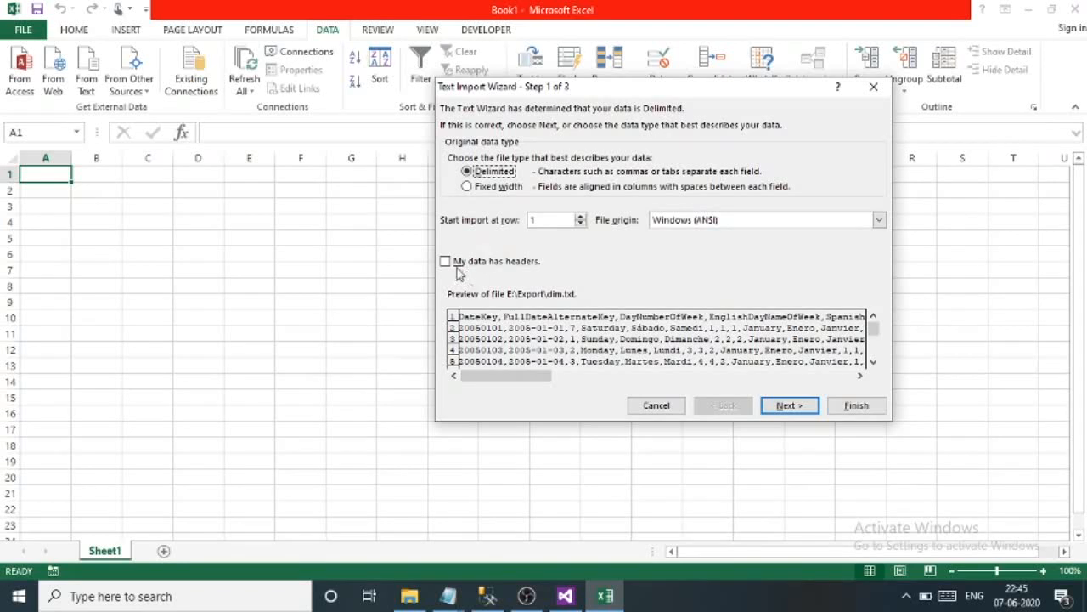
Step: Mark the imported data as having headers and set Comma as the only delimiter instead of Tab
click(445, 262)
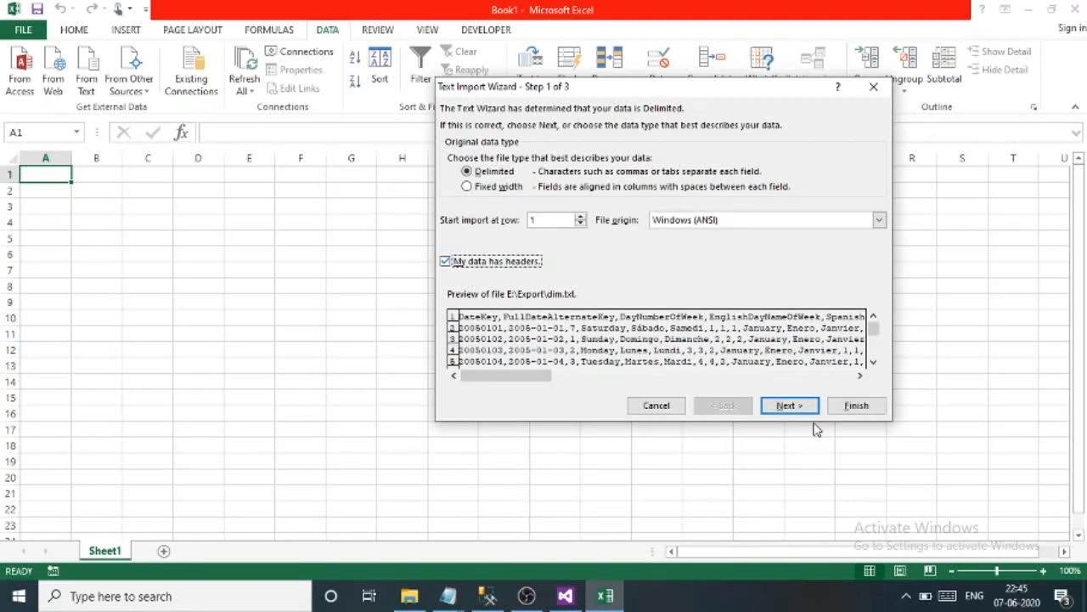
click(791, 408)
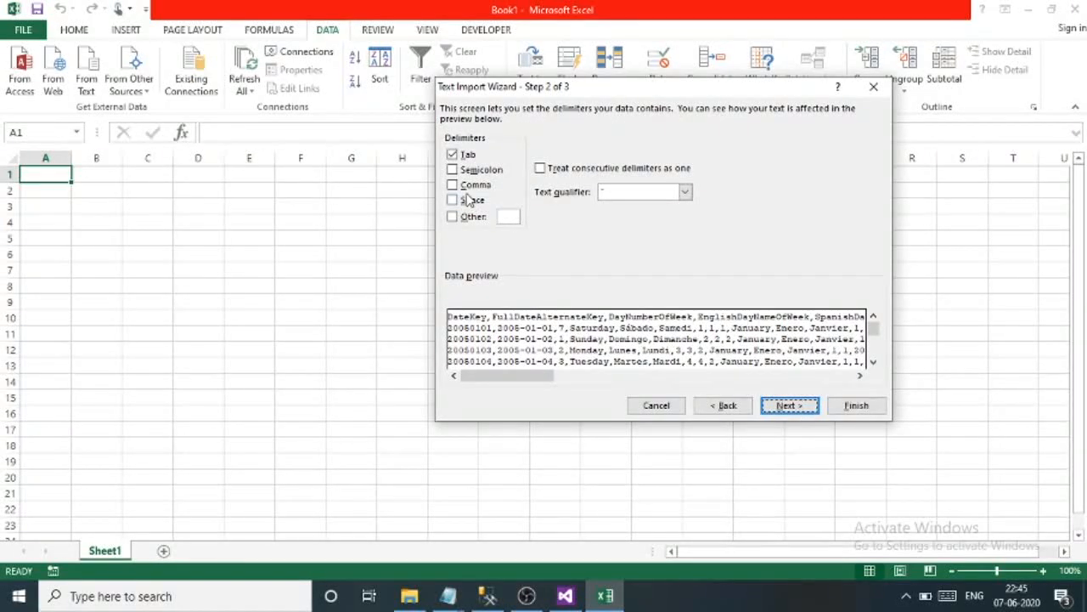
click(453, 156)
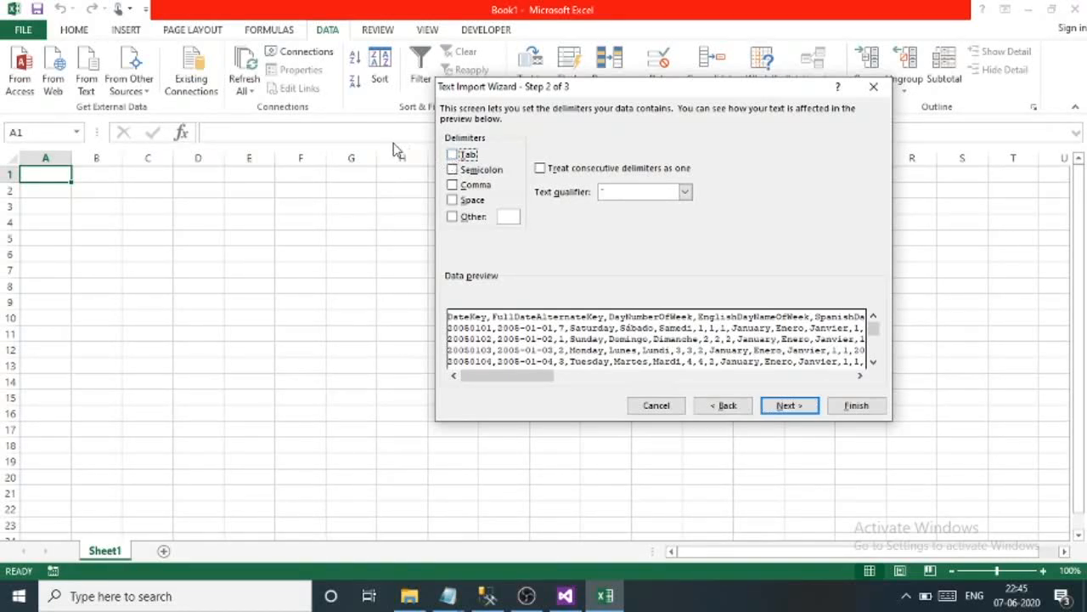
click(453, 185)
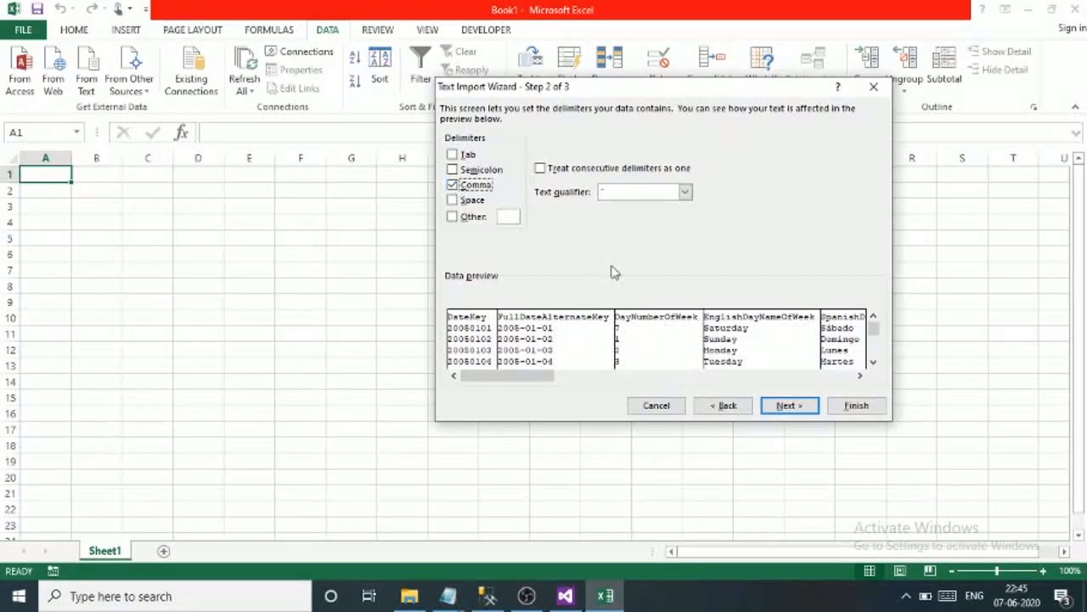
Step: Set the DateKey column's data format to Text and finish the import into the existing worksheet at cell A1
click(790, 408)
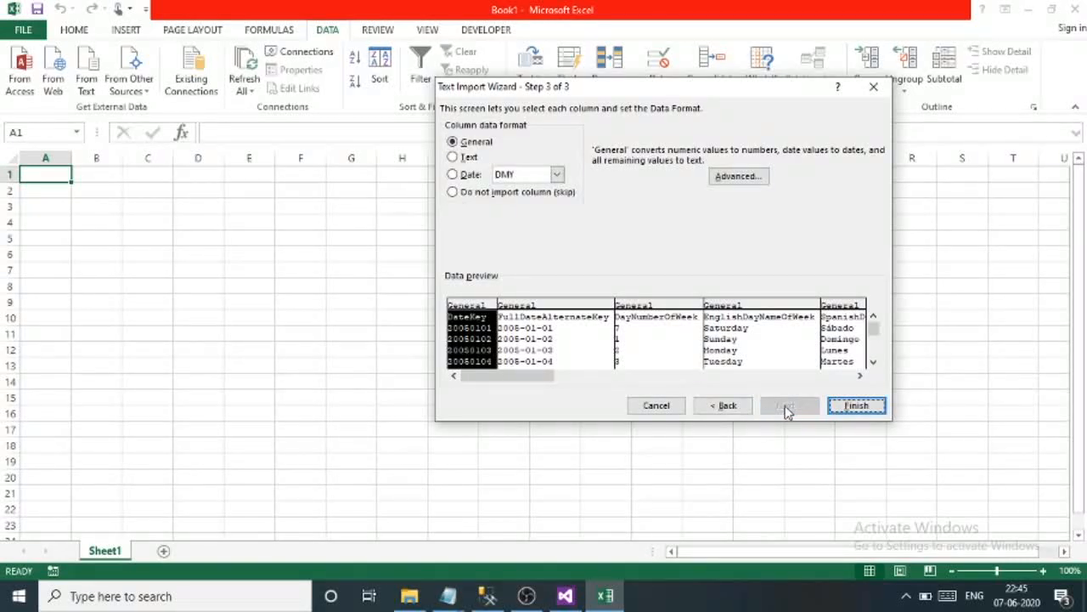
click(454, 158)
click(866, 409)
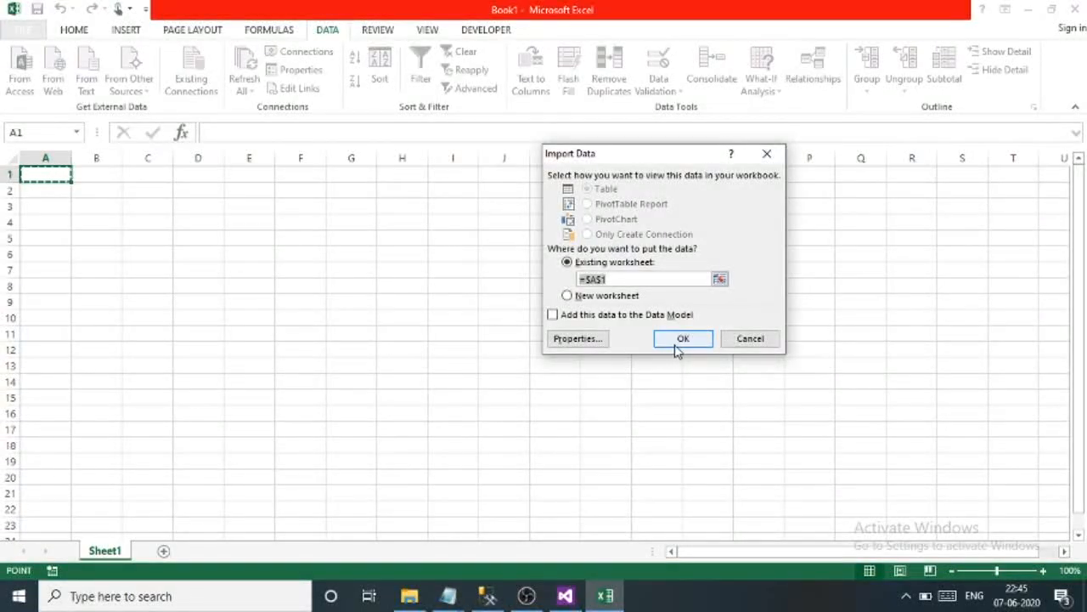
click(680, 340)
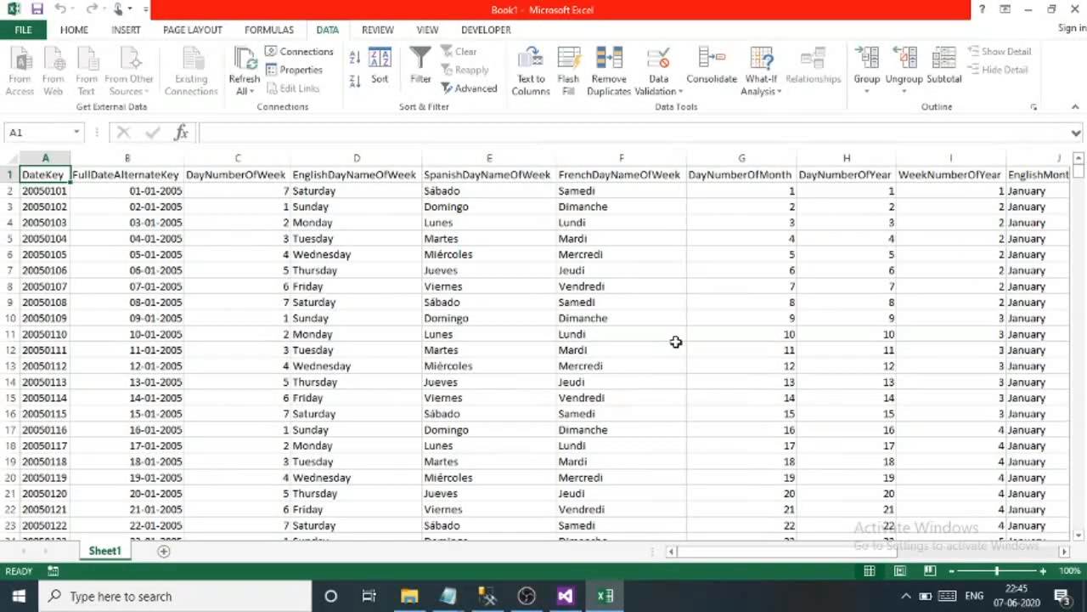
Step: Go to the end of the imported data, then select all DateKey values from A2 down to check the imported row count
key(ctrl+Down)
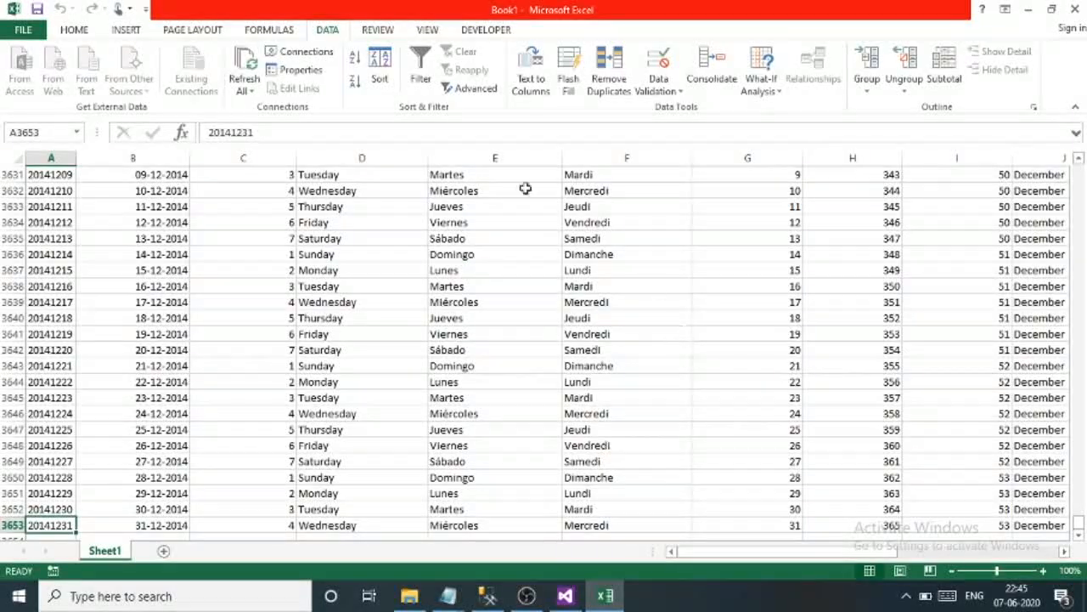
click(50, 250)
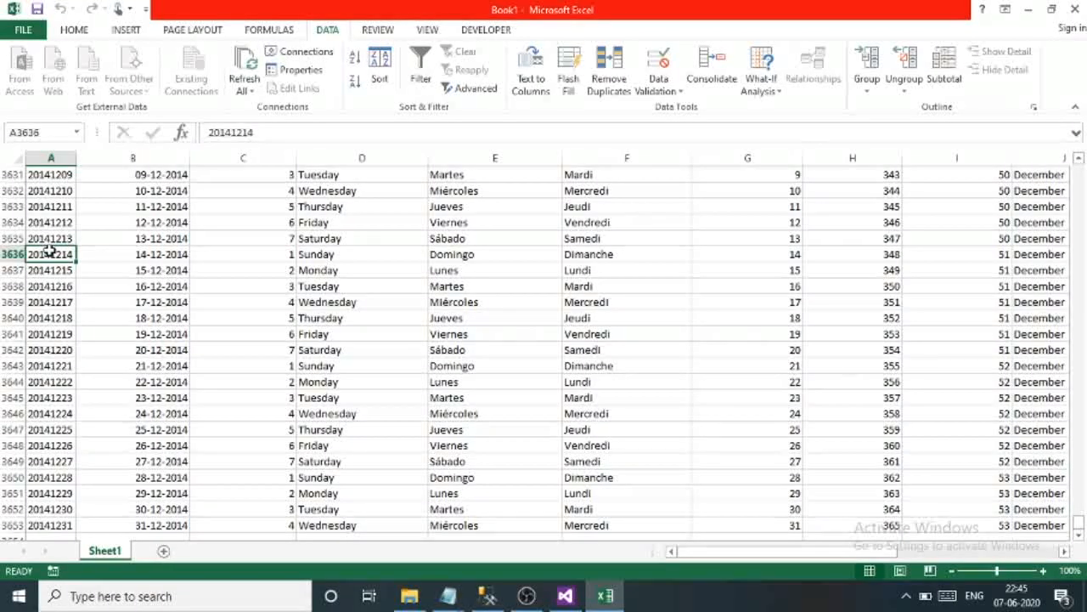
key(Up)
key(Up)
key(Up)
key(ctrl+shift+Up)
key(Down)
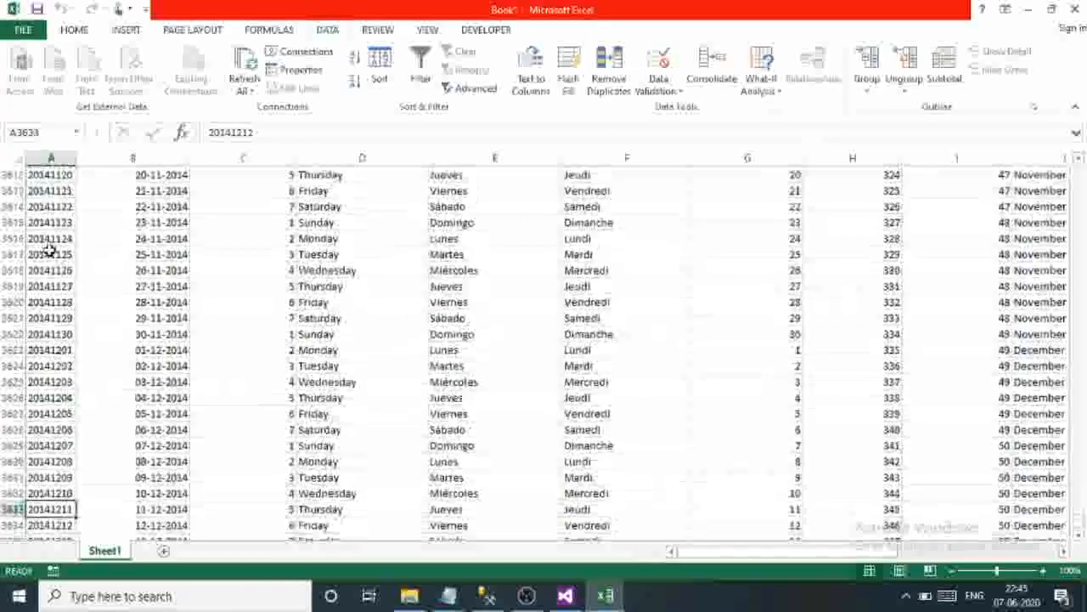
key(ctrl+Up)
key(Down)
key(ctrl+shift+Down)
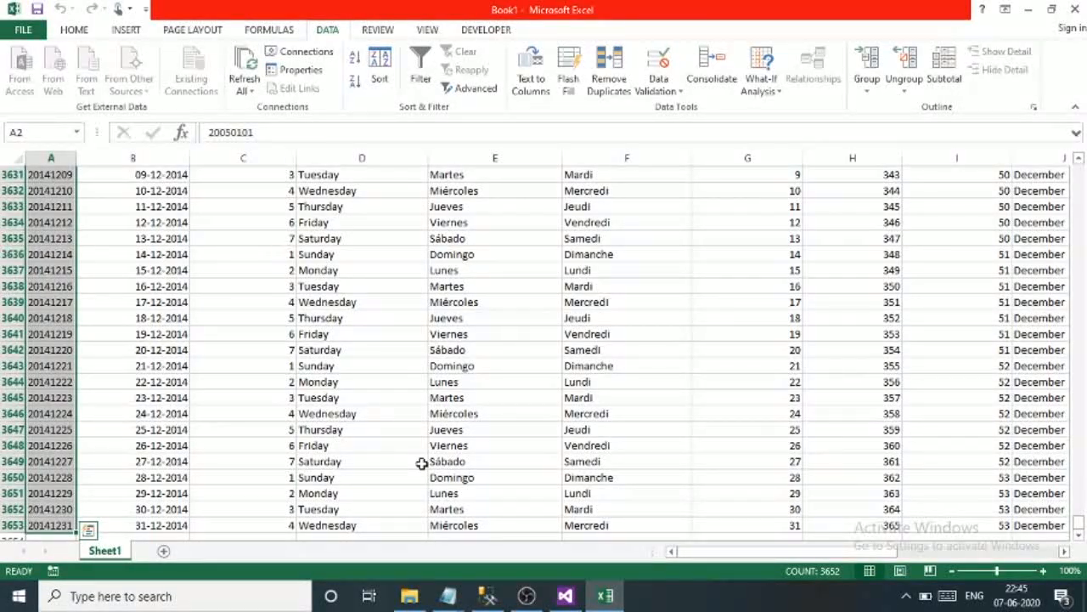
Step: Switch to SQL Server Management Studio, dismiss the server connection dialog, and compare the row count of the DimDate query result
click(489, 599)
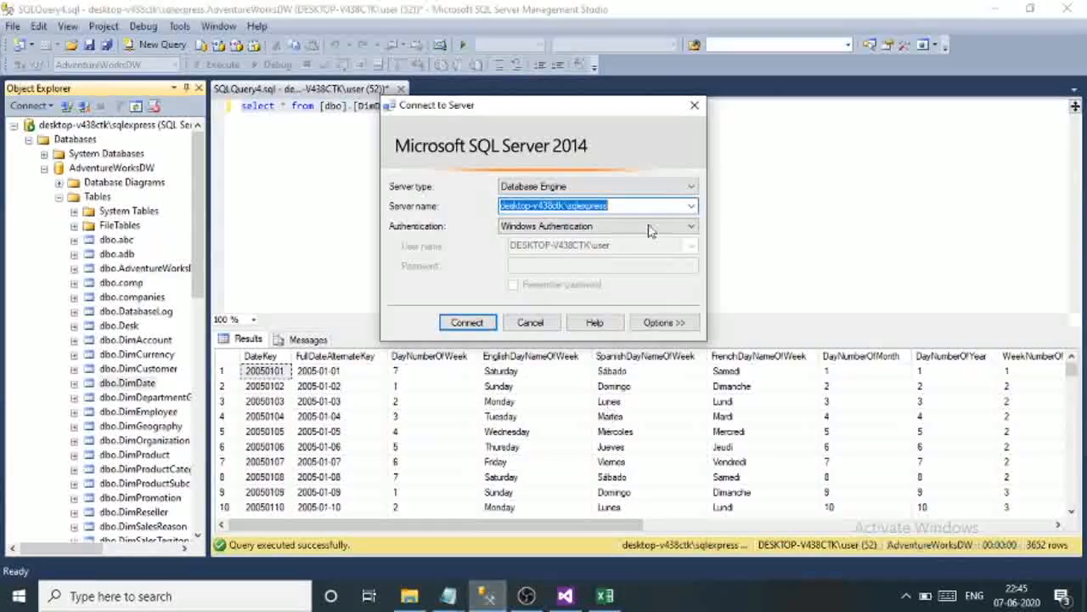
click(523, 327)
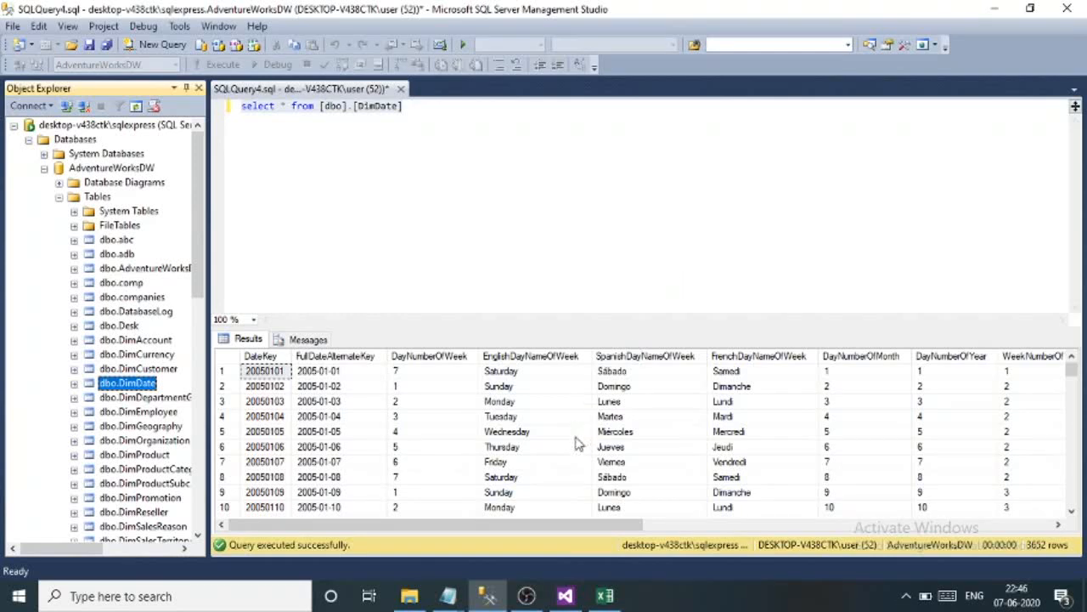
click(522, 597)
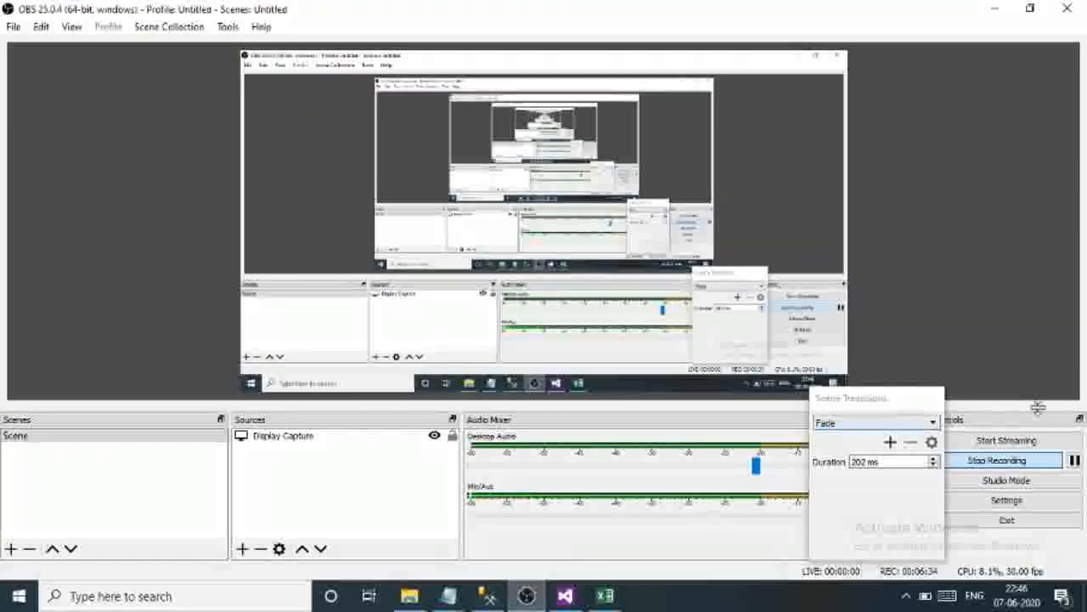